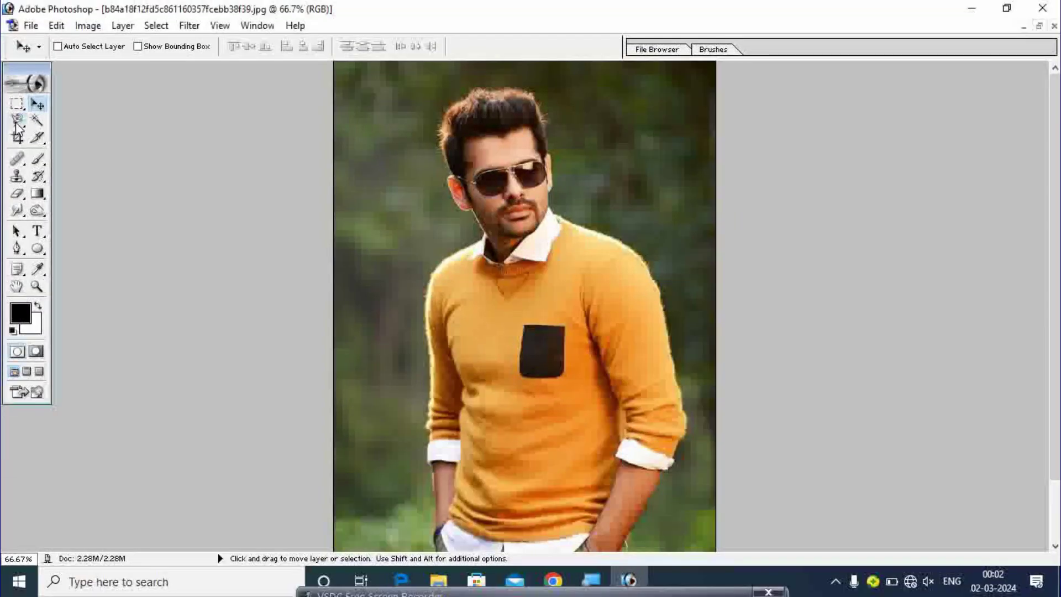
Trace a closed Magnetic Lasso outline around the man's orange sweater, starting at the collar.
drag(17, 125, 55, 152)
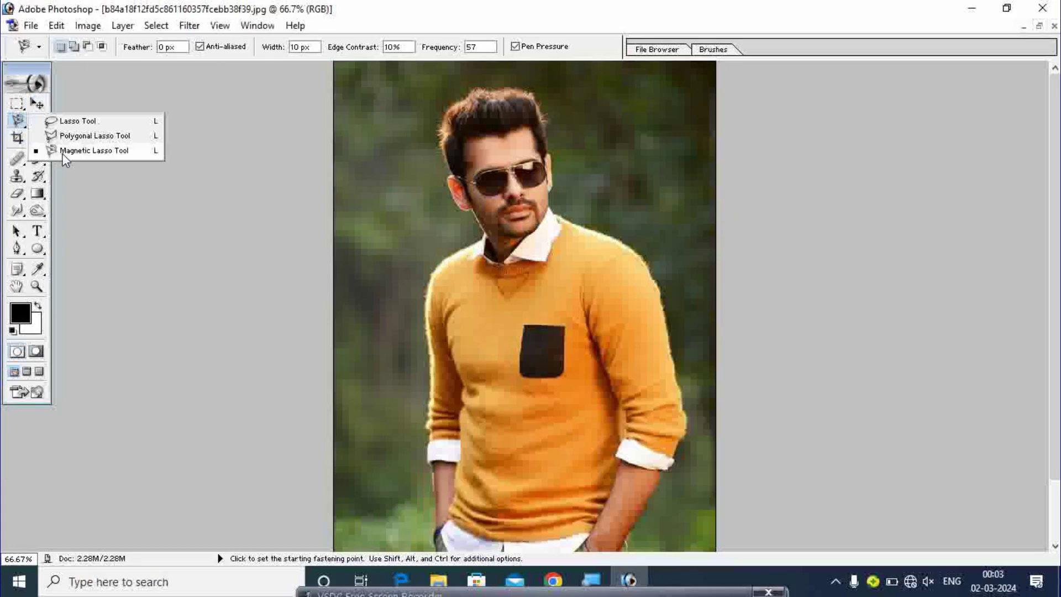
click(62, 154)
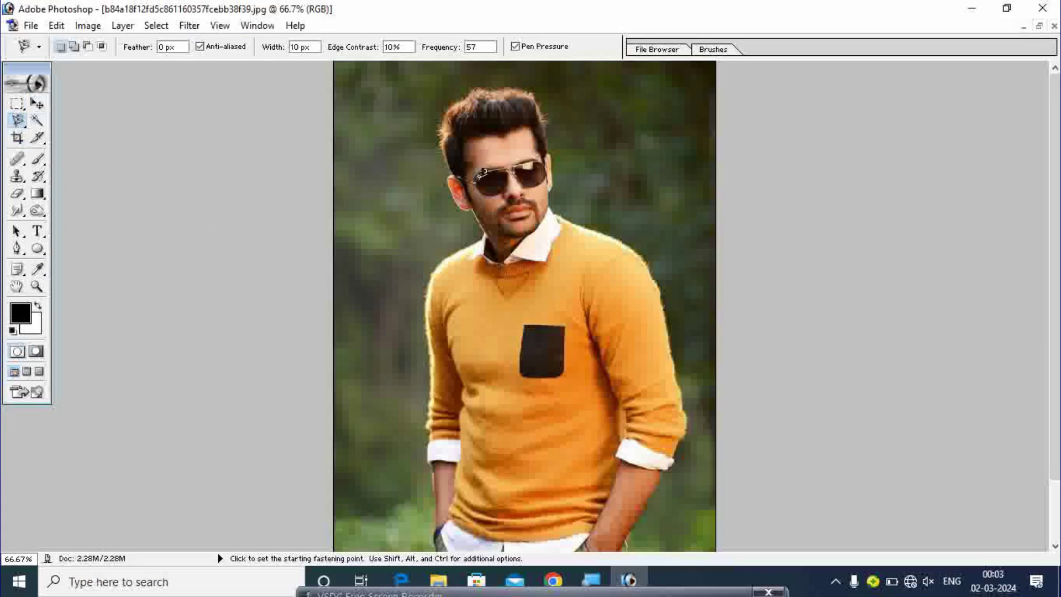
click(487, 227)
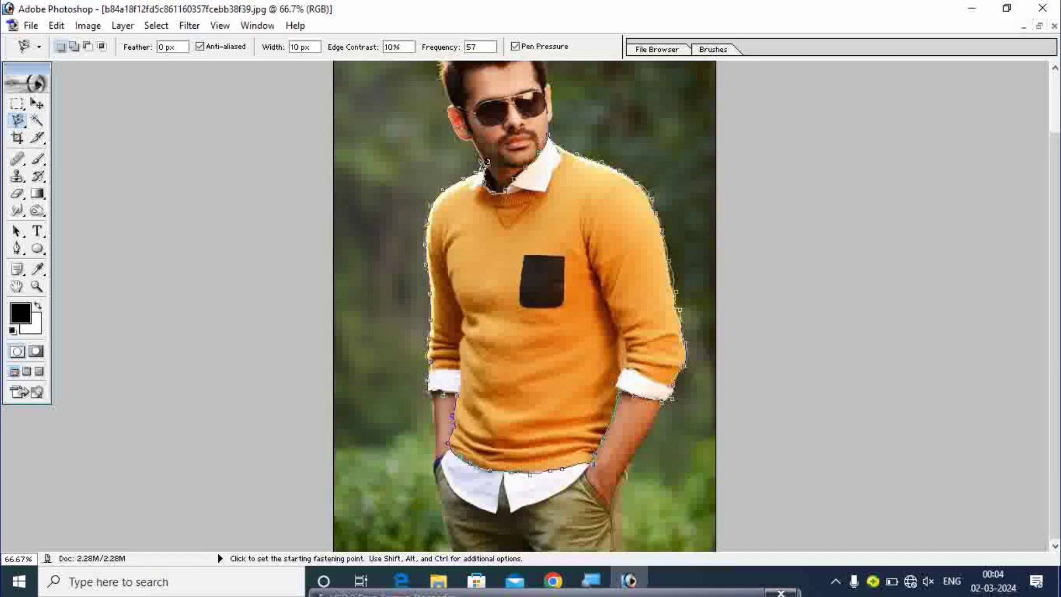
click(486, 162)
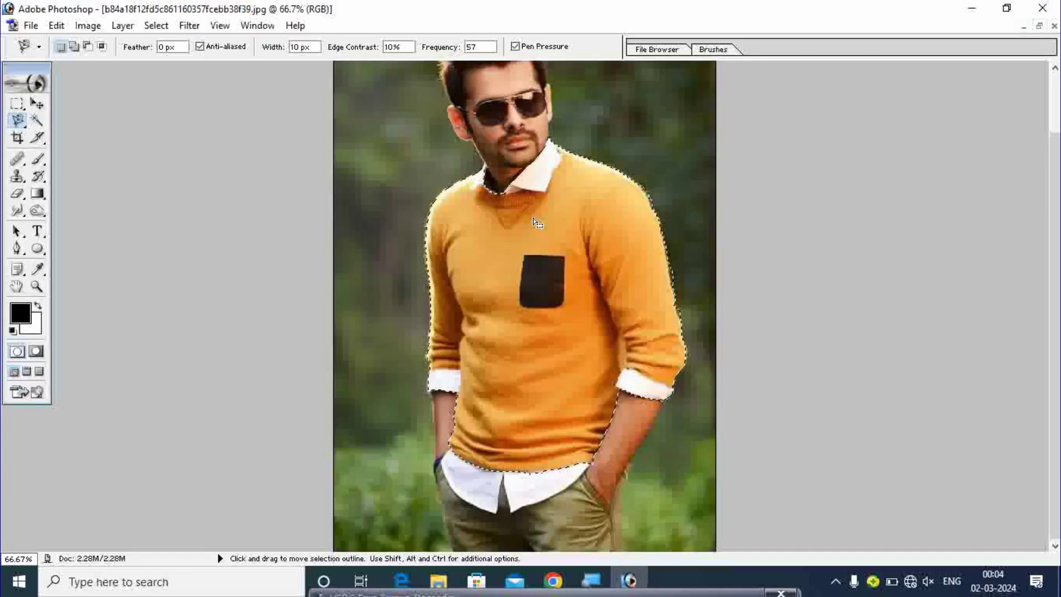
scroll(575, 202, up, 3)
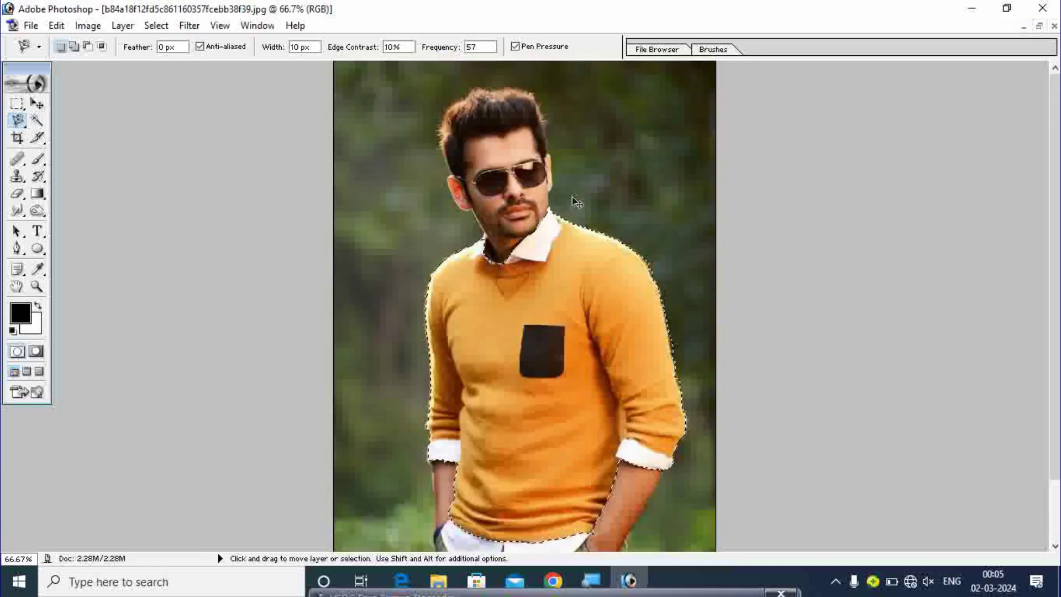
Zoom the photo to 100% and open Image > Adjustments > Variations for the sweater.
key(ctrl+plus)
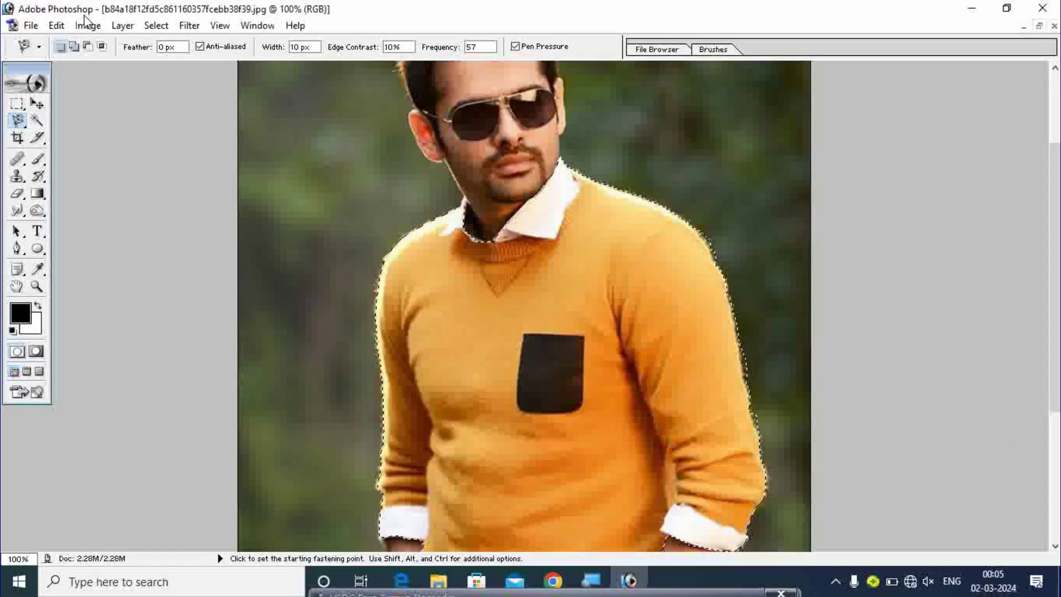
click(87, 25)
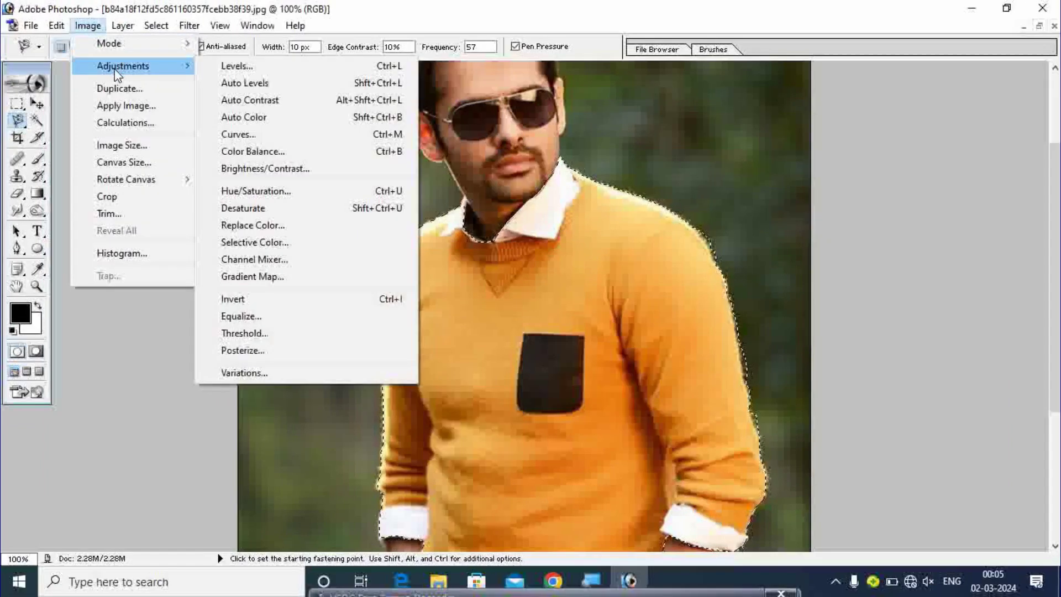
mouse_move(50, 9)
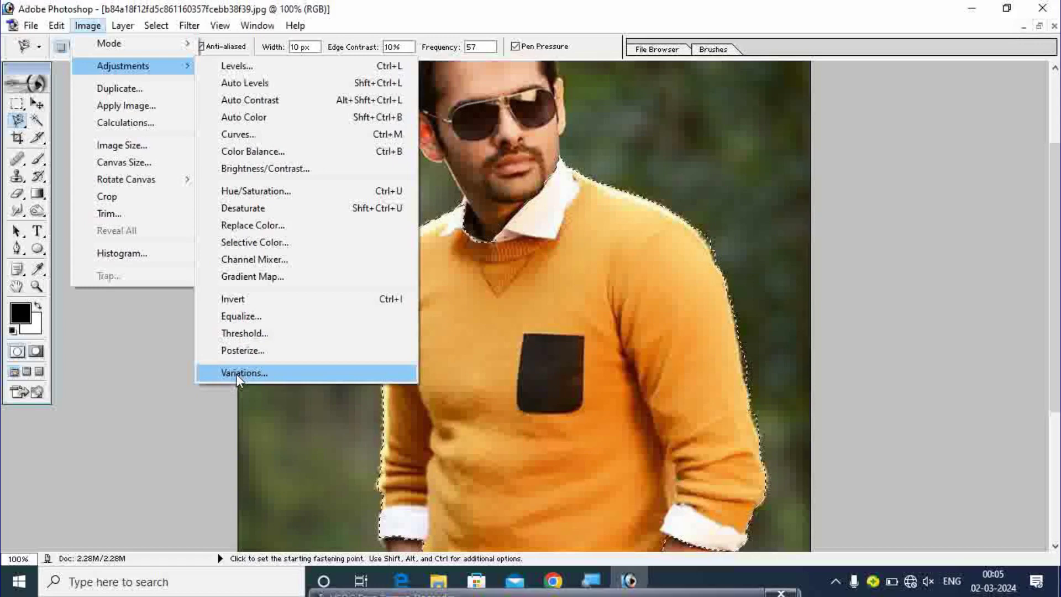
click(236, 373)
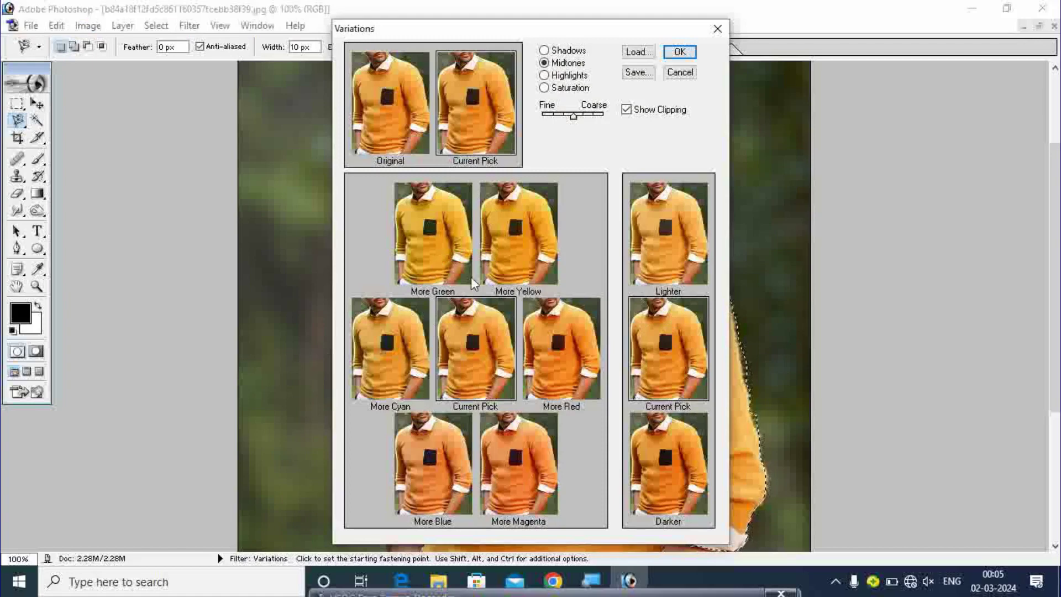
Preview More Green, More Yellow and More Cyan on the sweater, resetting to Original after each.
click(443, 227)
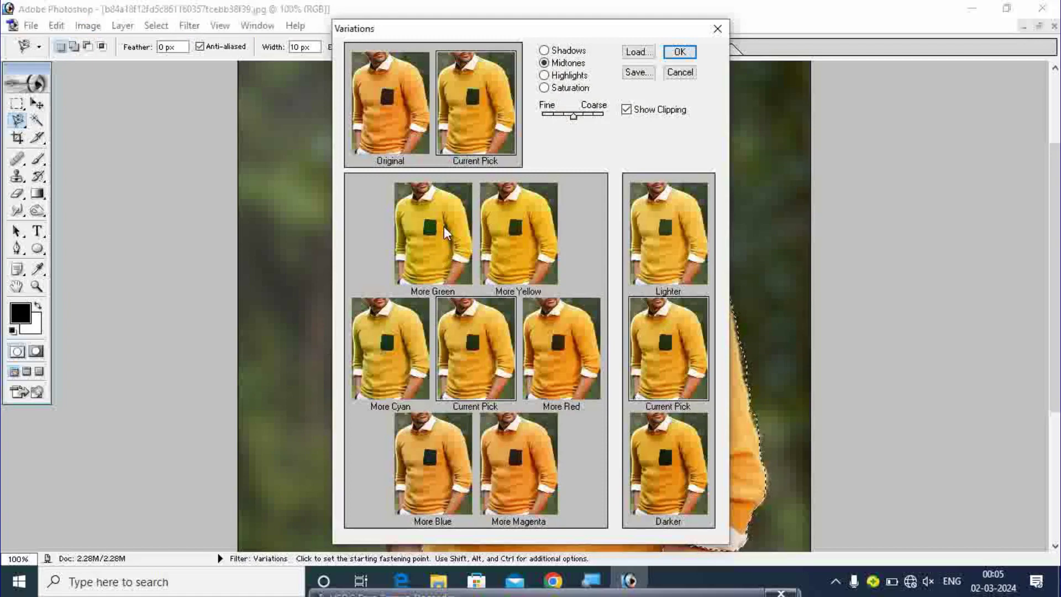
click(445, 226)
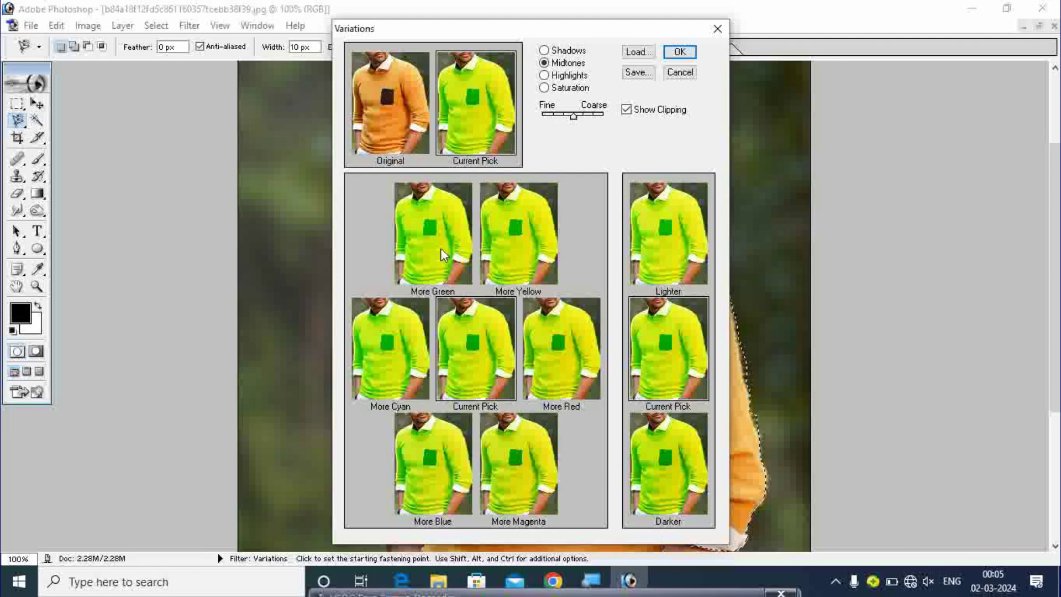
click(399, 100)
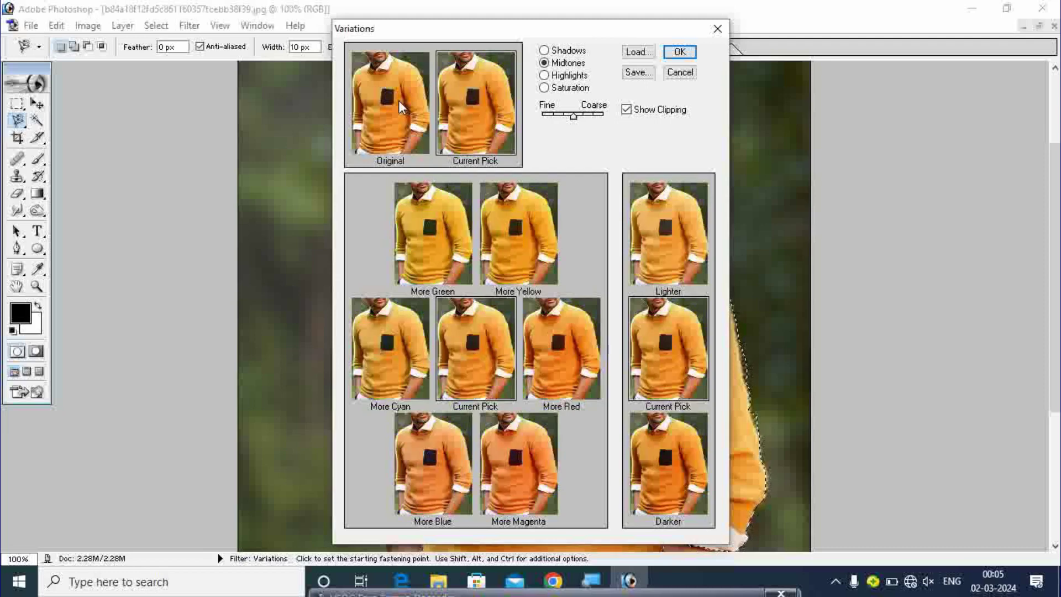
click(515, 253)
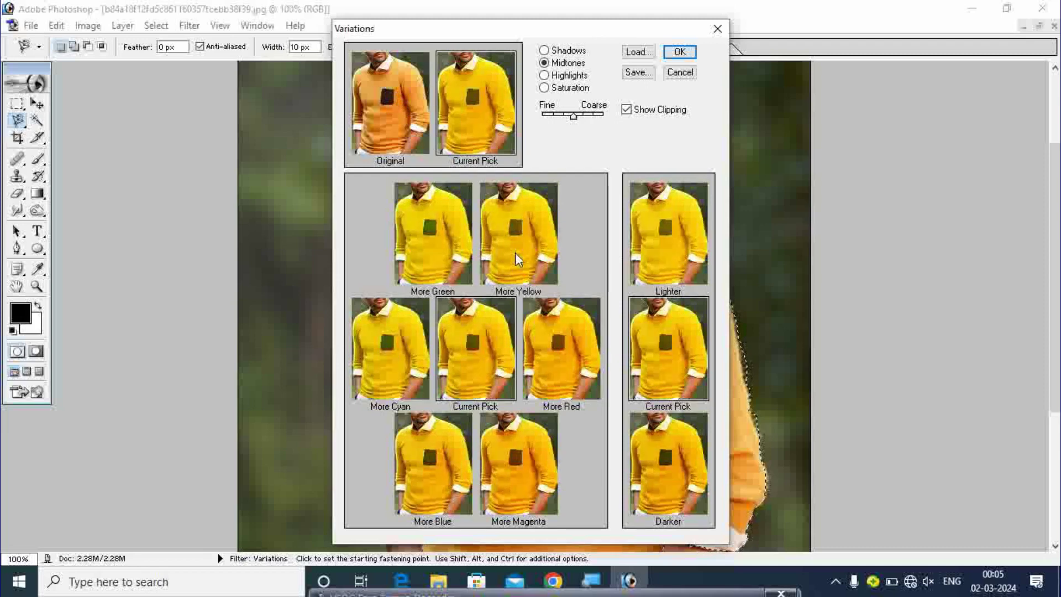
click(393, 123)
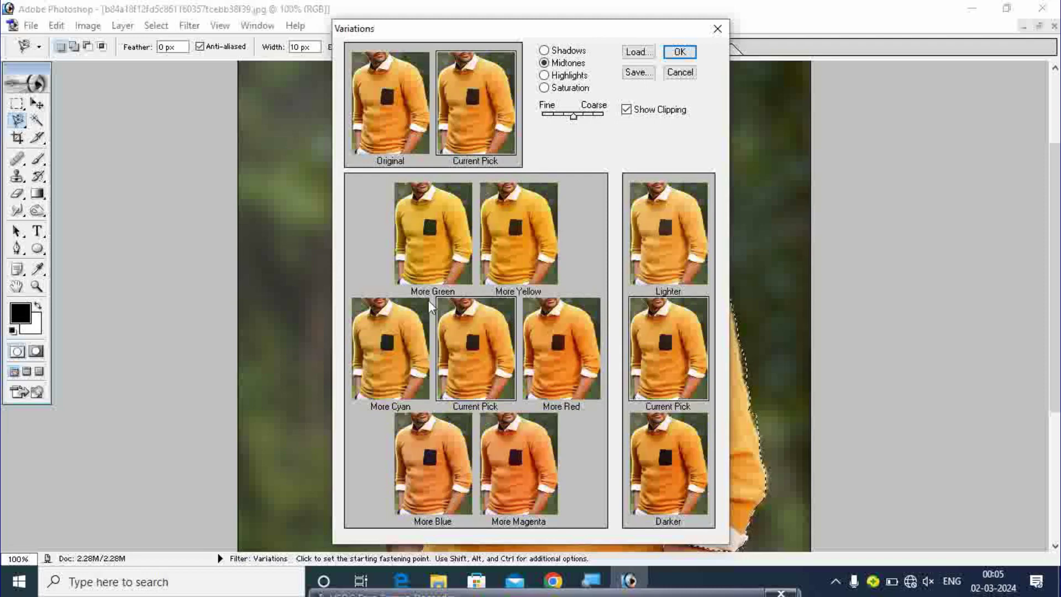
click(394, 382)
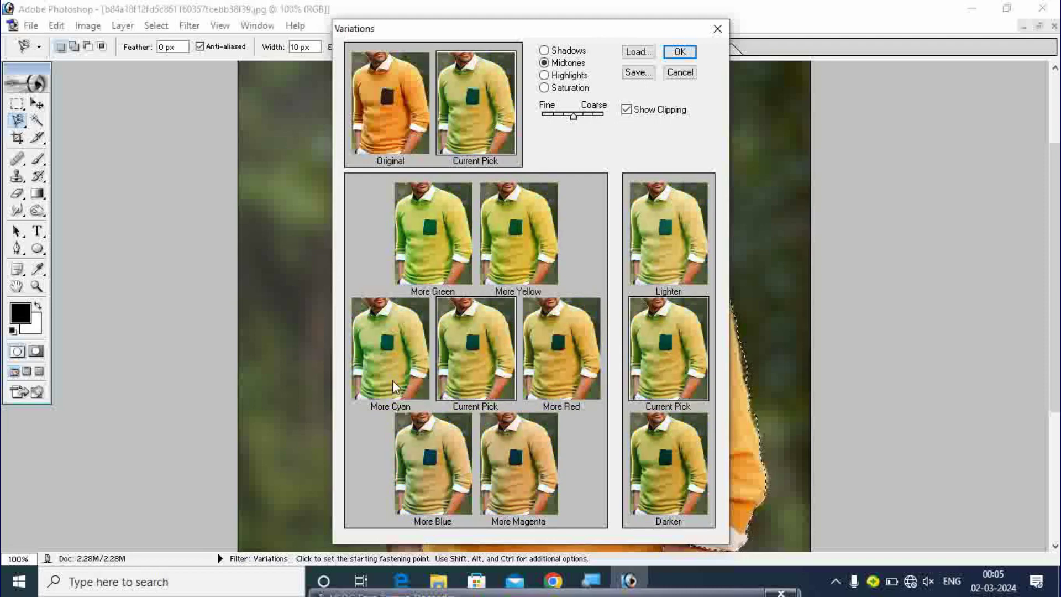
click(412, 127)
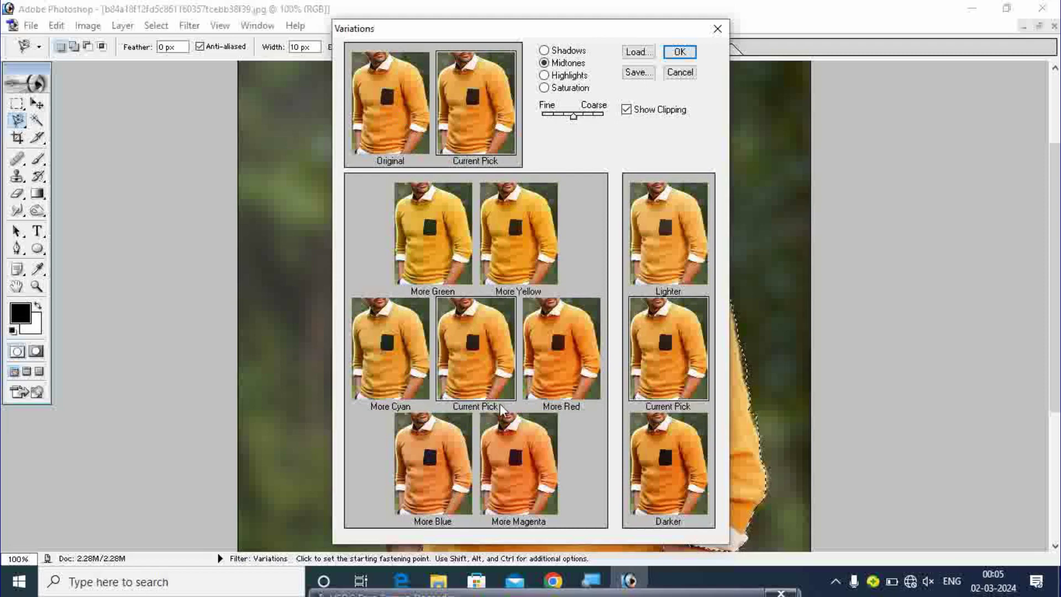
Try More Red and Lighter, then apply More Magenta twice to make the sweater pink.
click(538, 359)
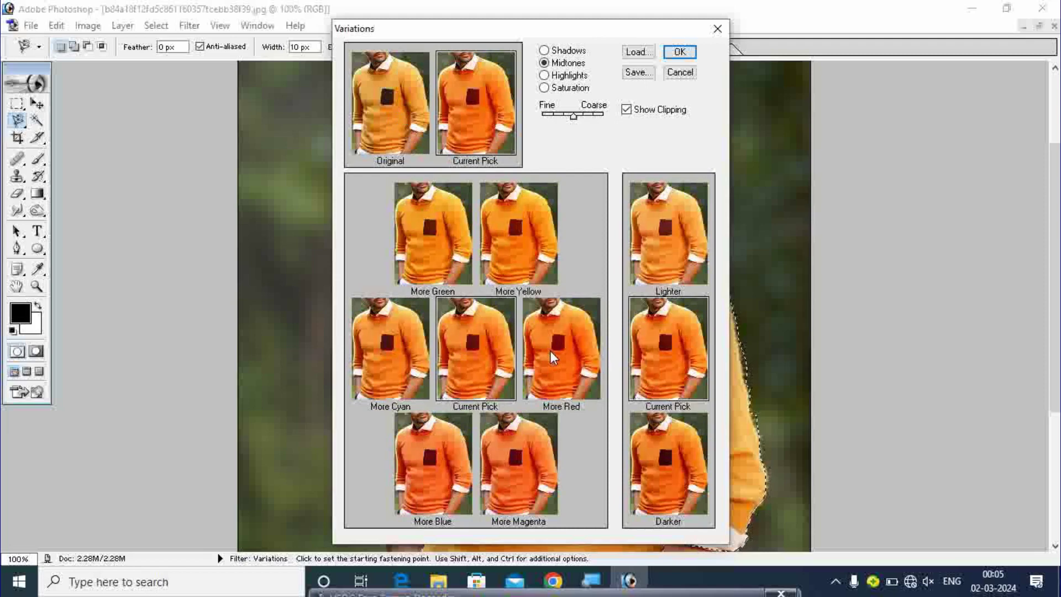
click(549, 350)
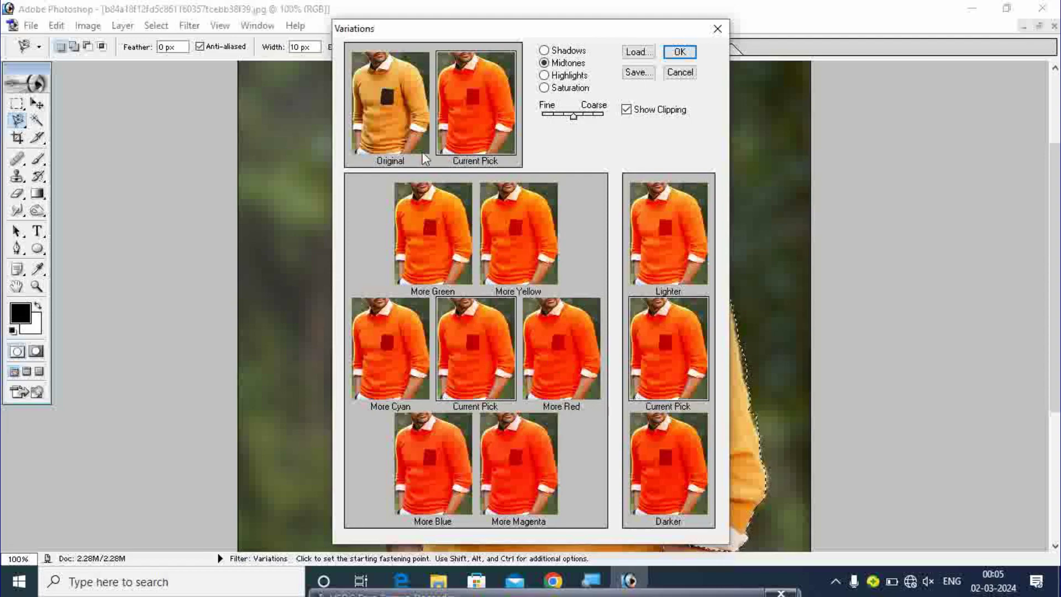
click(392, 114)
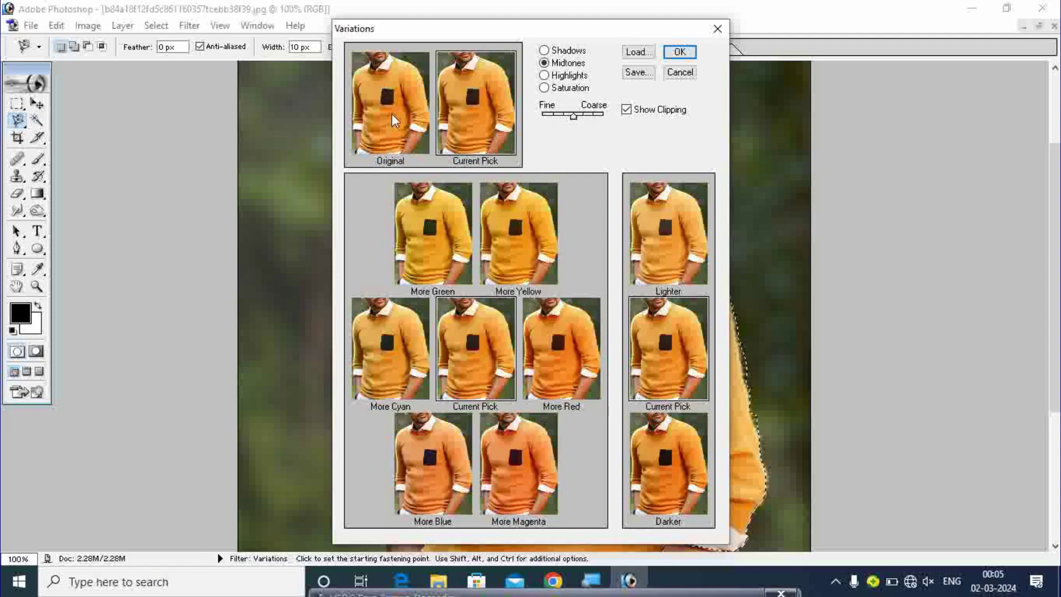
click(679, 248)
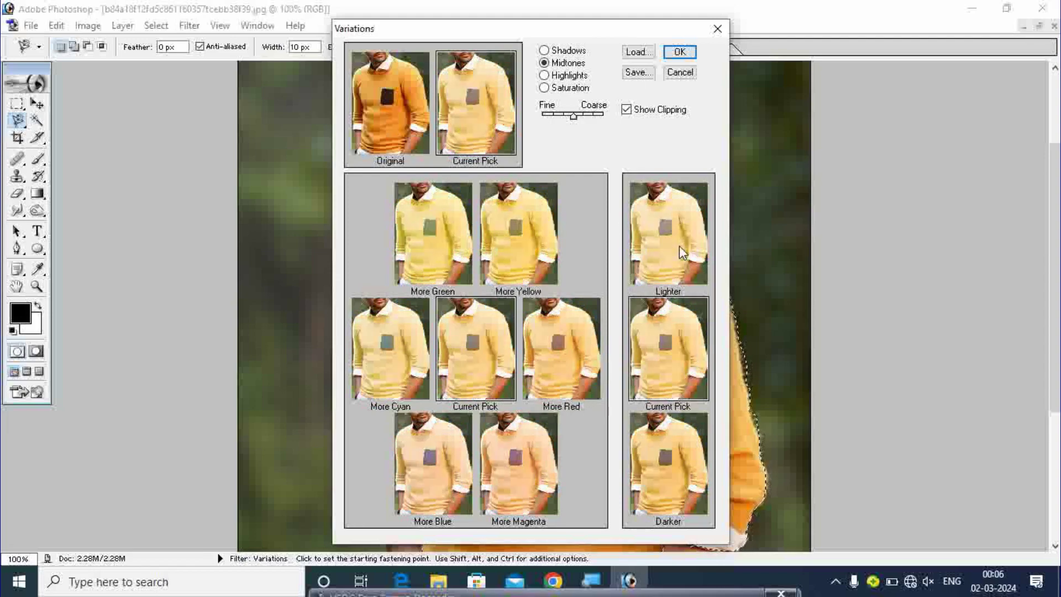
click(679, 246)
click(390, 105)
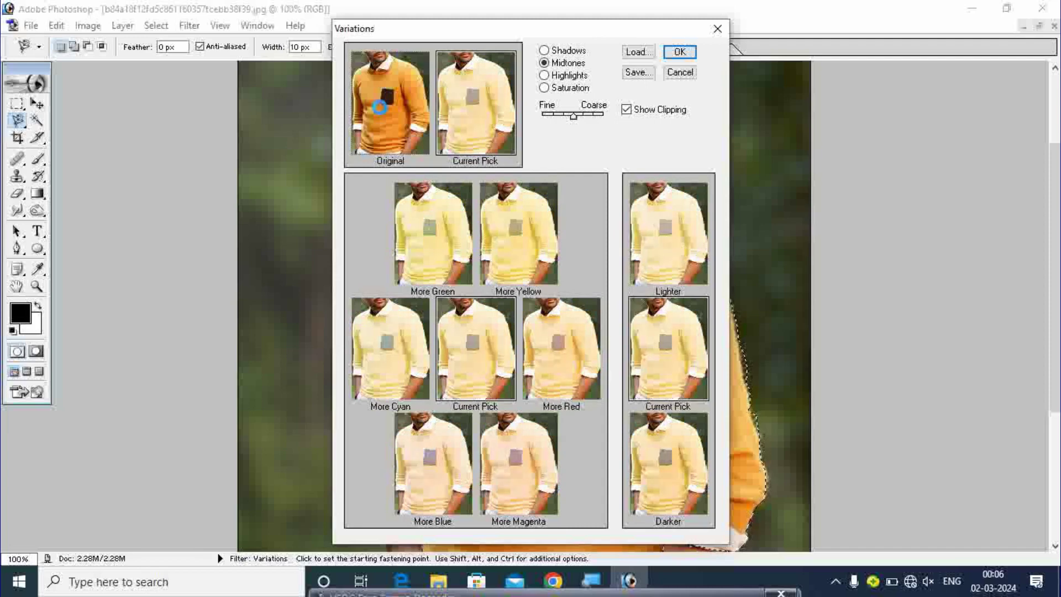
click(524, 489)
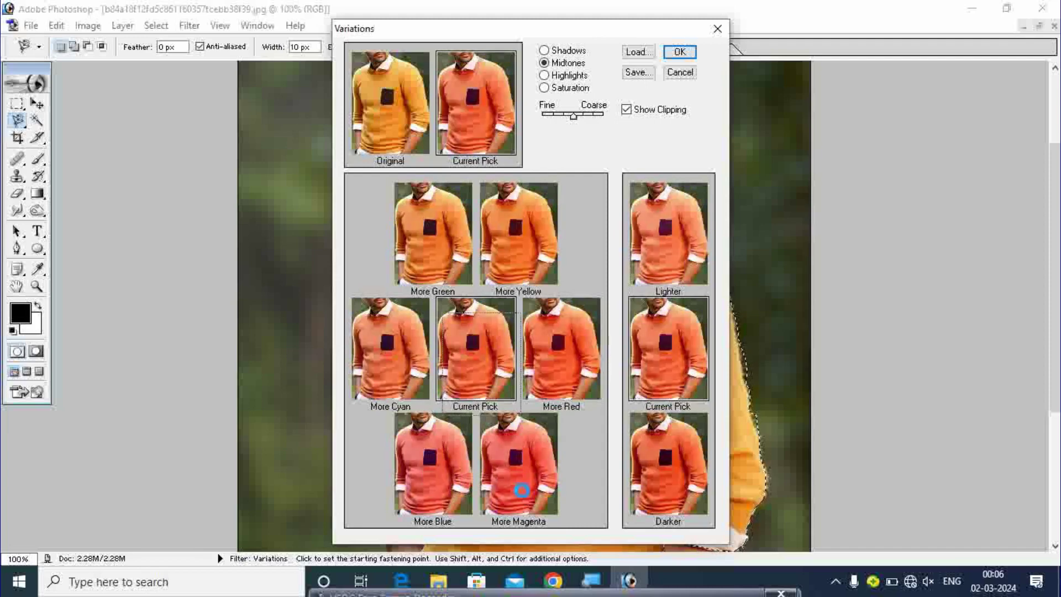
click(523, 490)
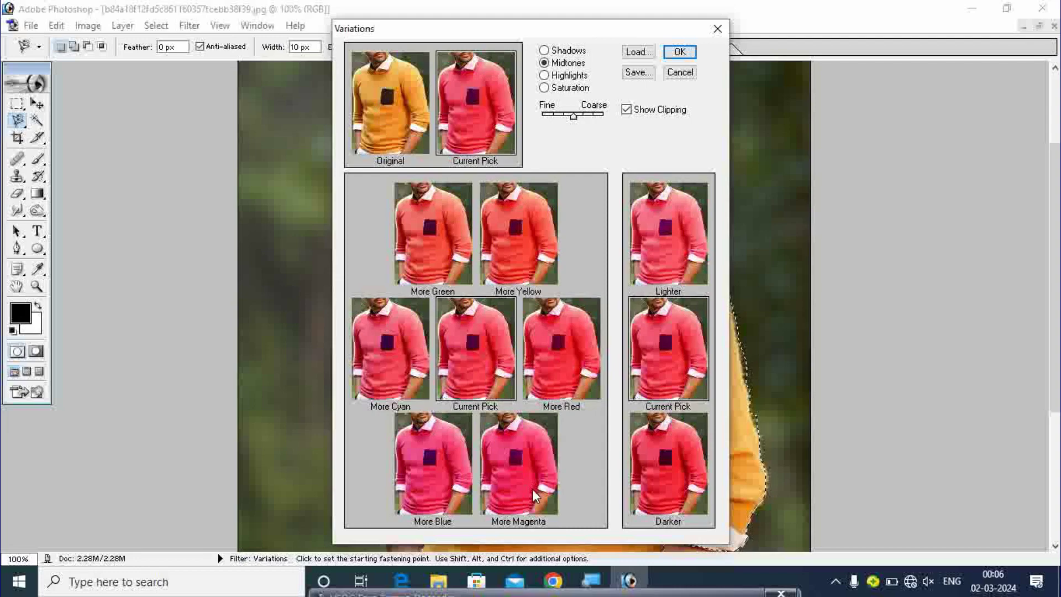
click(680, 53)
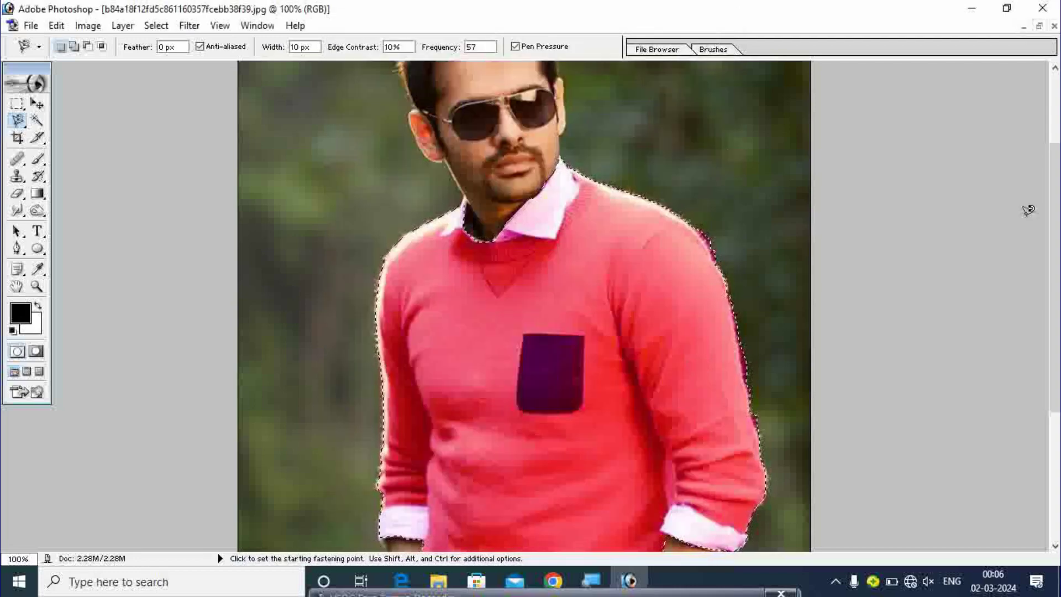
drag(1053, 204, 1042, 242)
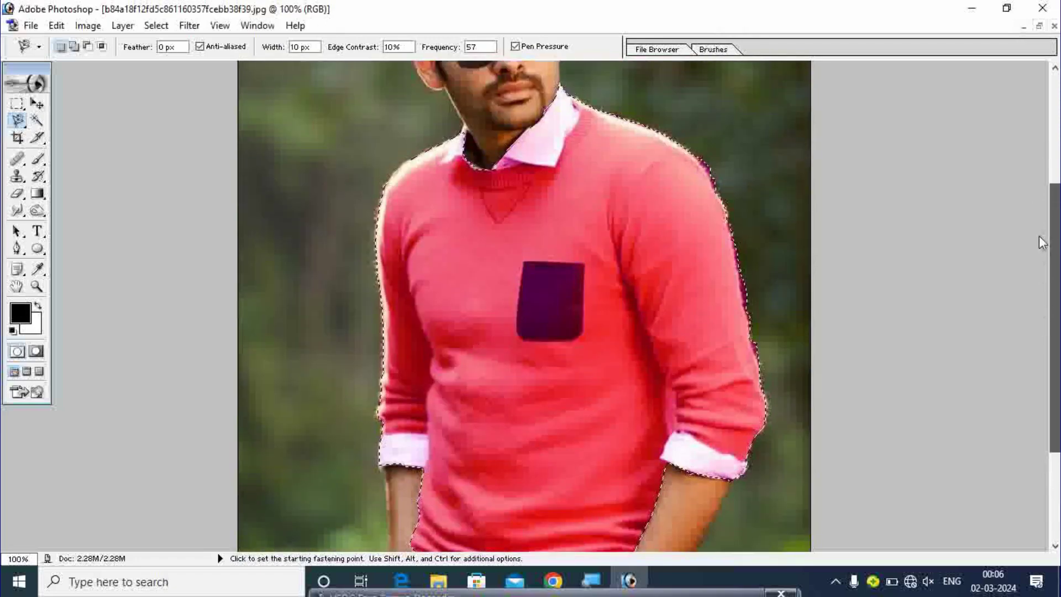
drag(1043, 242, 1032, 214)
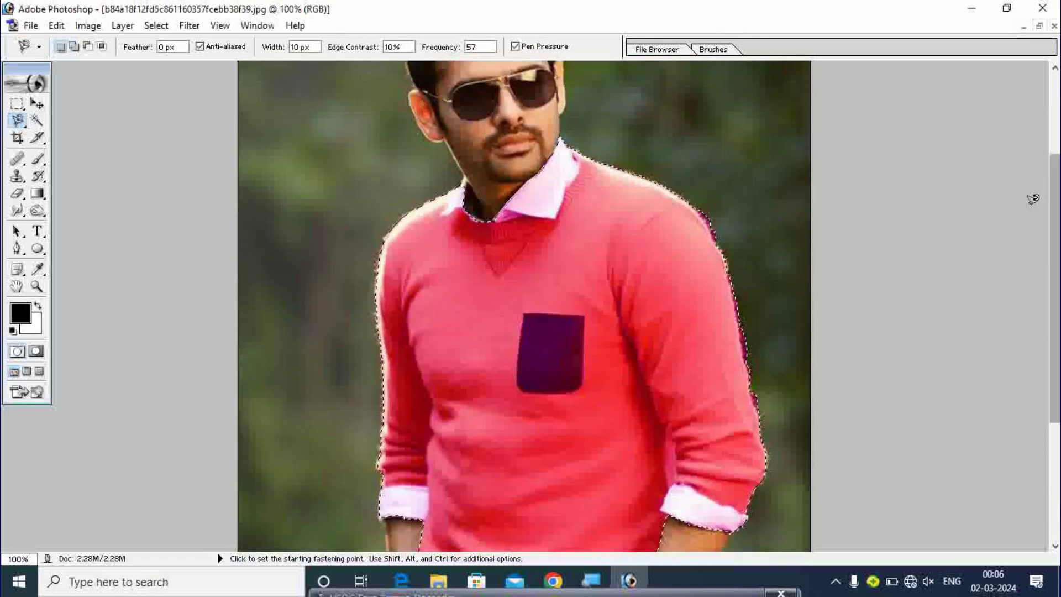
key(ctrl+minus)
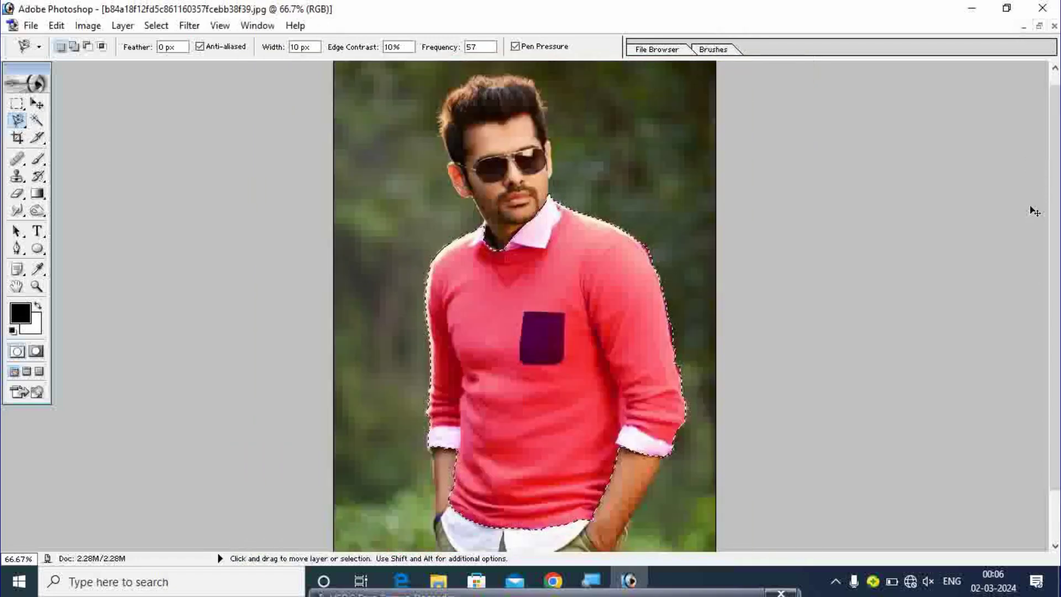
key(ctrl+minus)
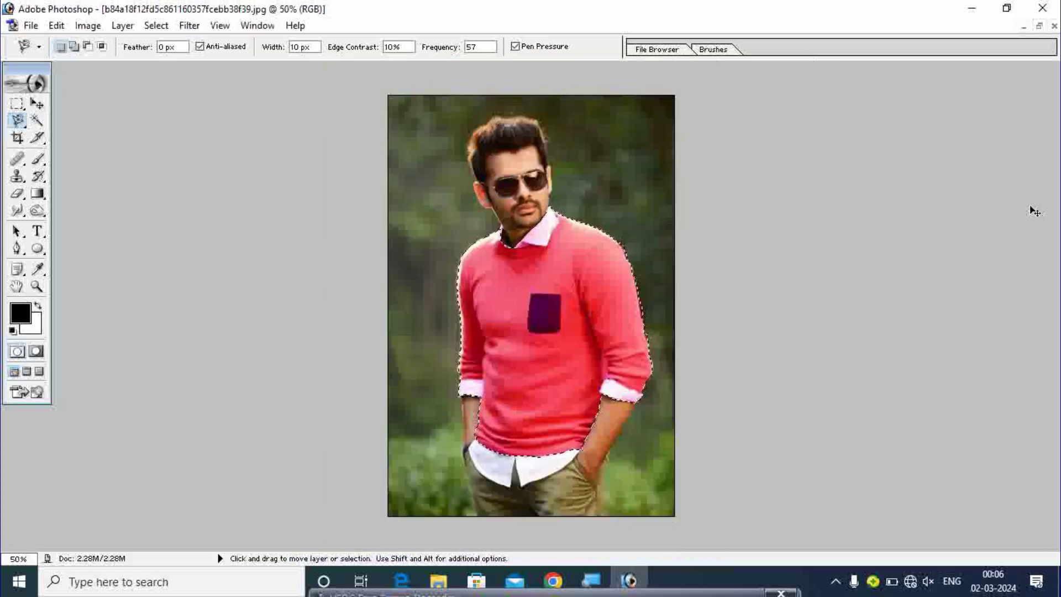
key(ctrl+plus)
key(ctrl+plus)
key(ctrl+plus)
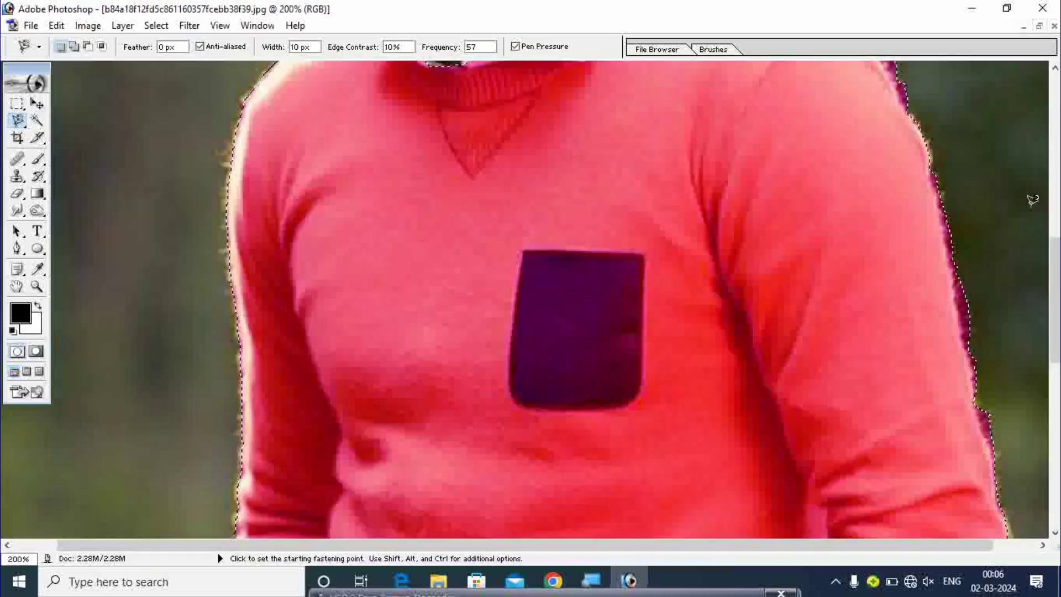
drag(1056, 258, 1056, 131)
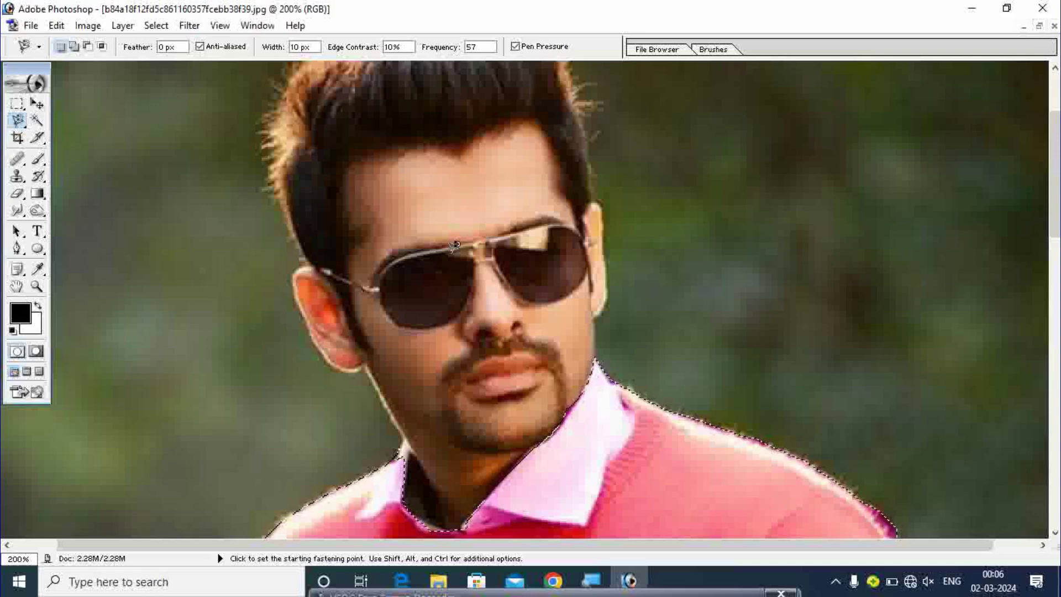
Deselect the sweater and close a Magnetic Lasso outline around the left sunglasses lens.
key(ctrl+d)
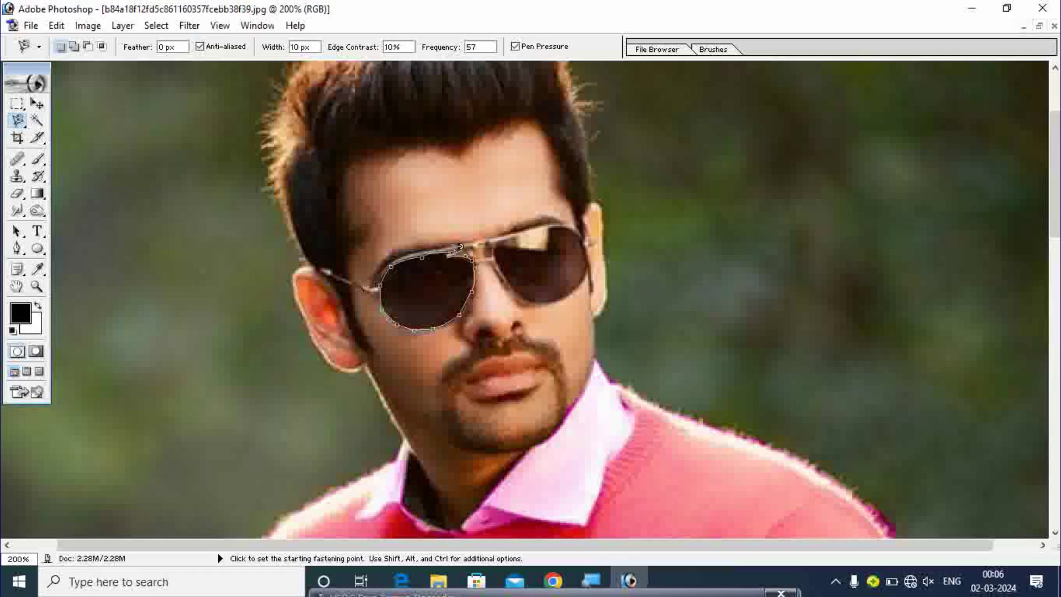
click(458, 247)
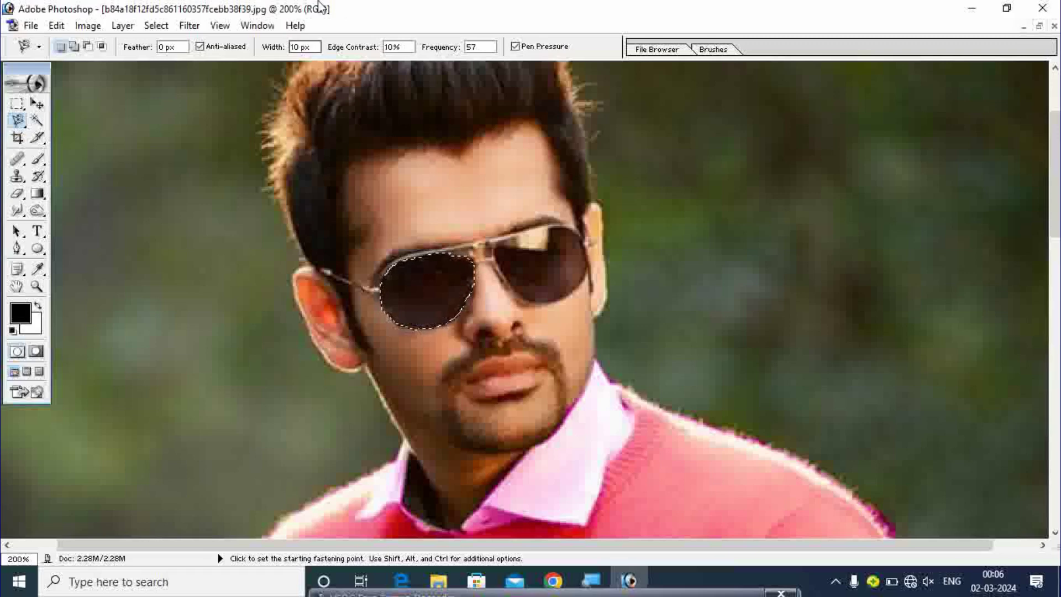
click(88, 24)
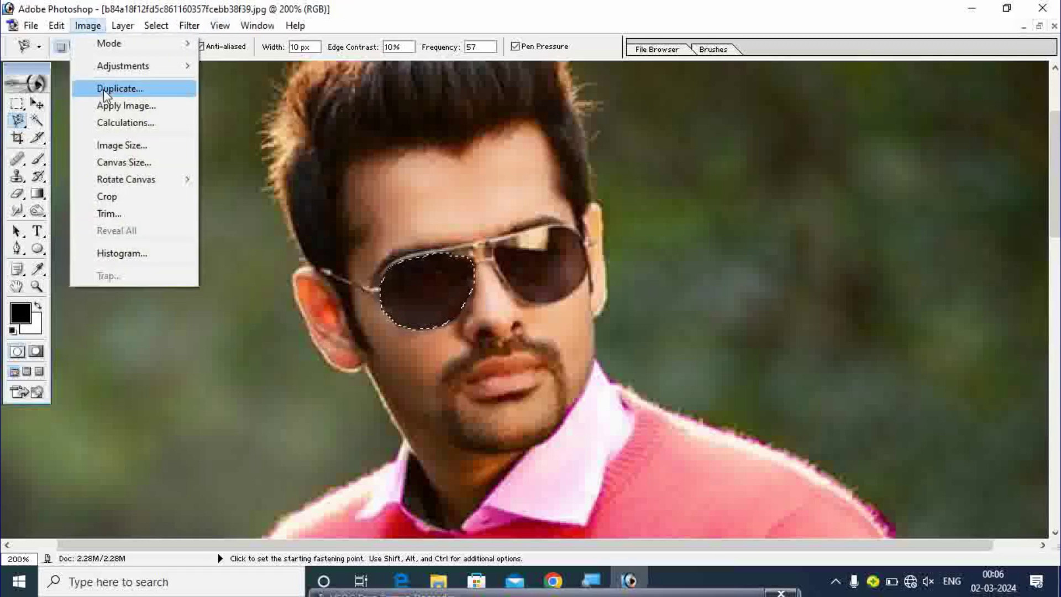
mouse_move(123, 66)
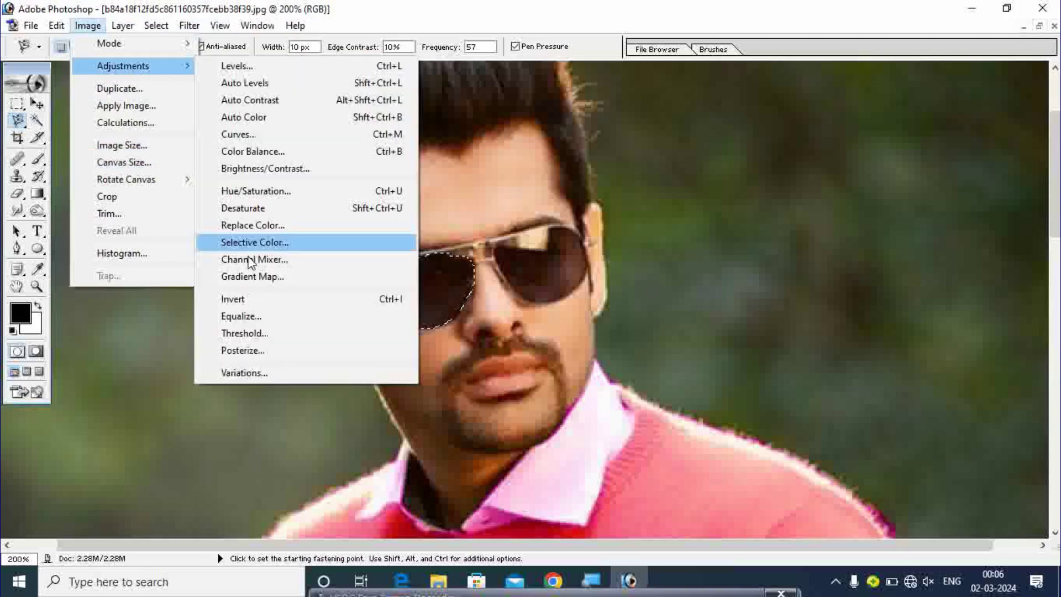
Tint the left lens with More Green in Variations, confirm, and deselect.
click(244, 373)
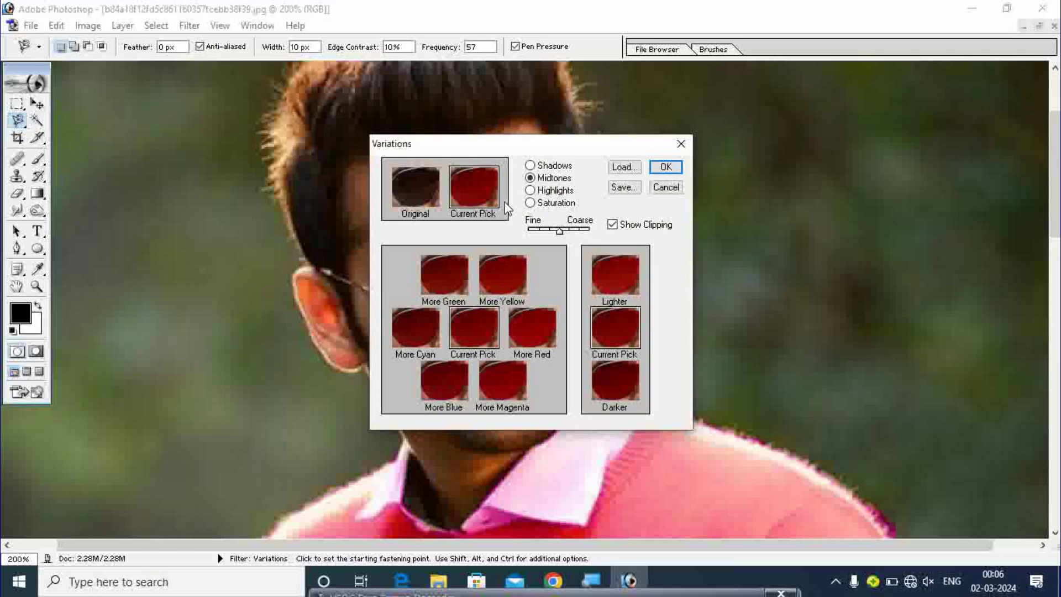
click(456, 273)
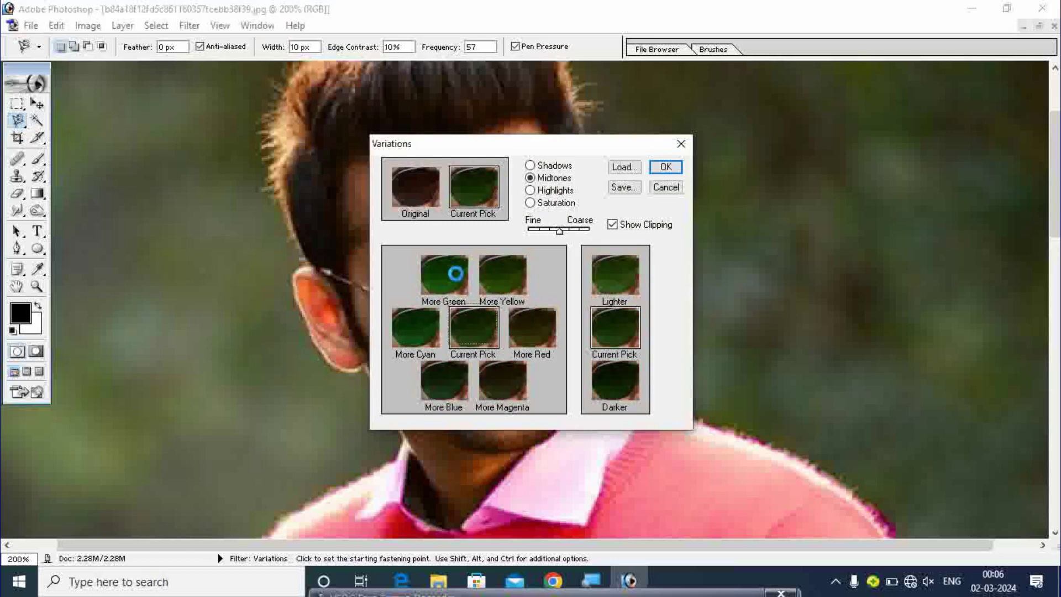
click(666, 167)
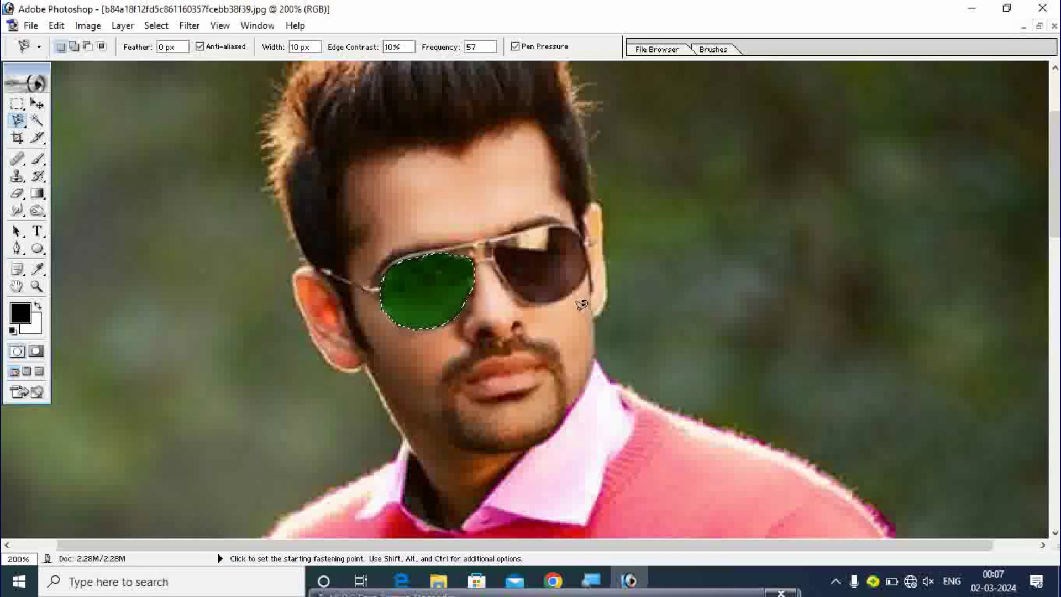
key(ctrl)
key(ctrl+d)
Outline the right lens, apply the same green Variations pick, and deselect.
key(ctrl+minus)
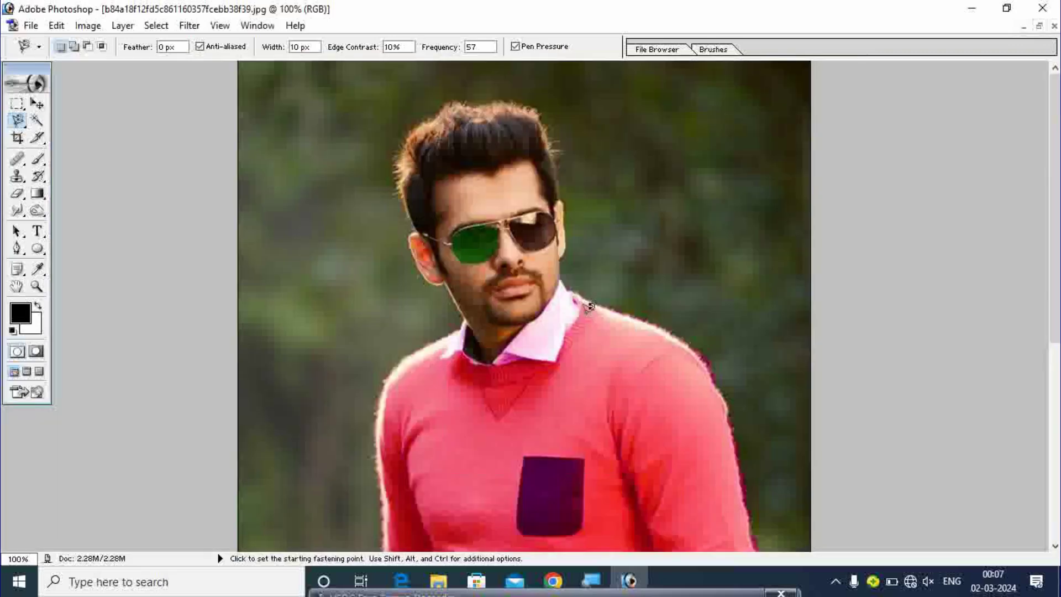
click(531, 214)
click(512, 213)
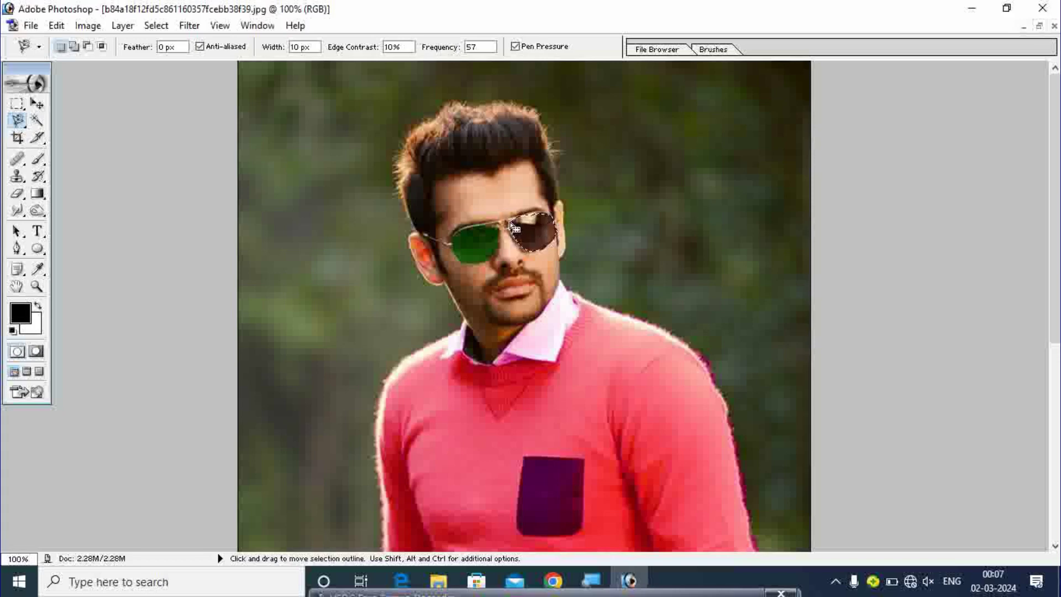
click(86, 25)
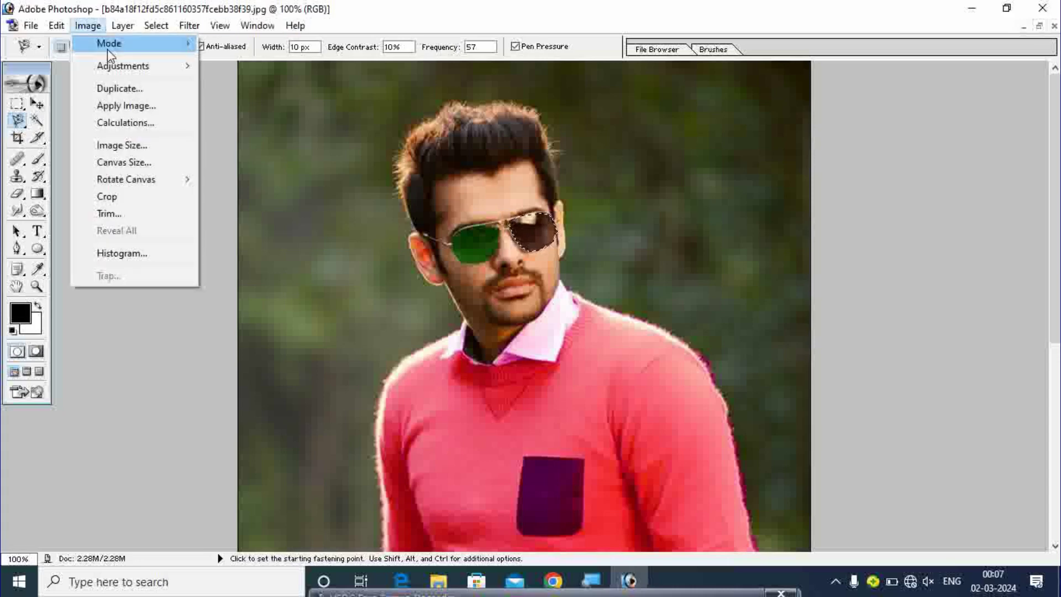
mouse_move(123, 65)
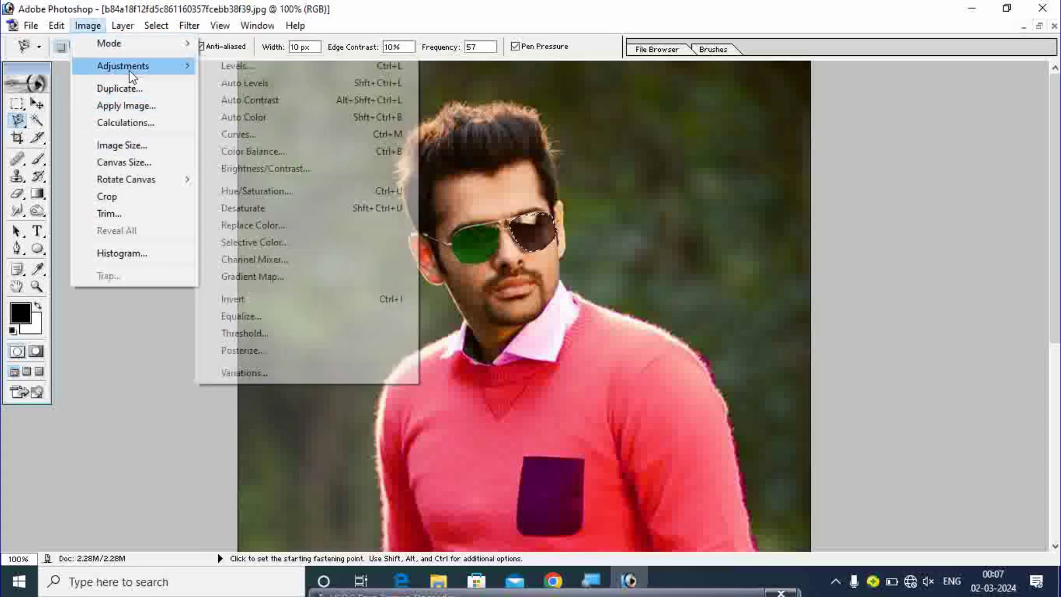
click(244, 373)
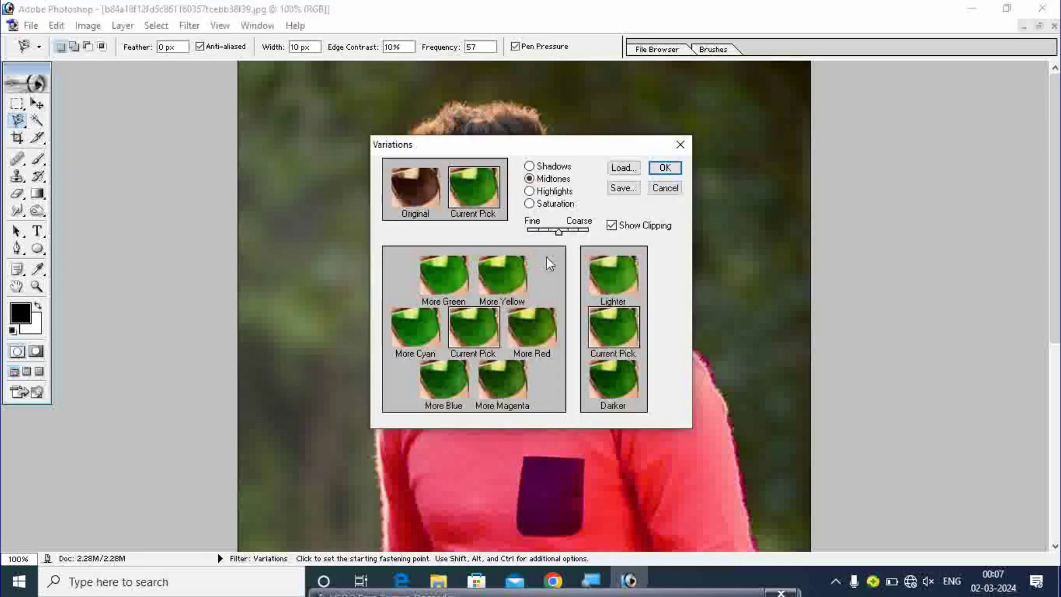
click(663, 167)
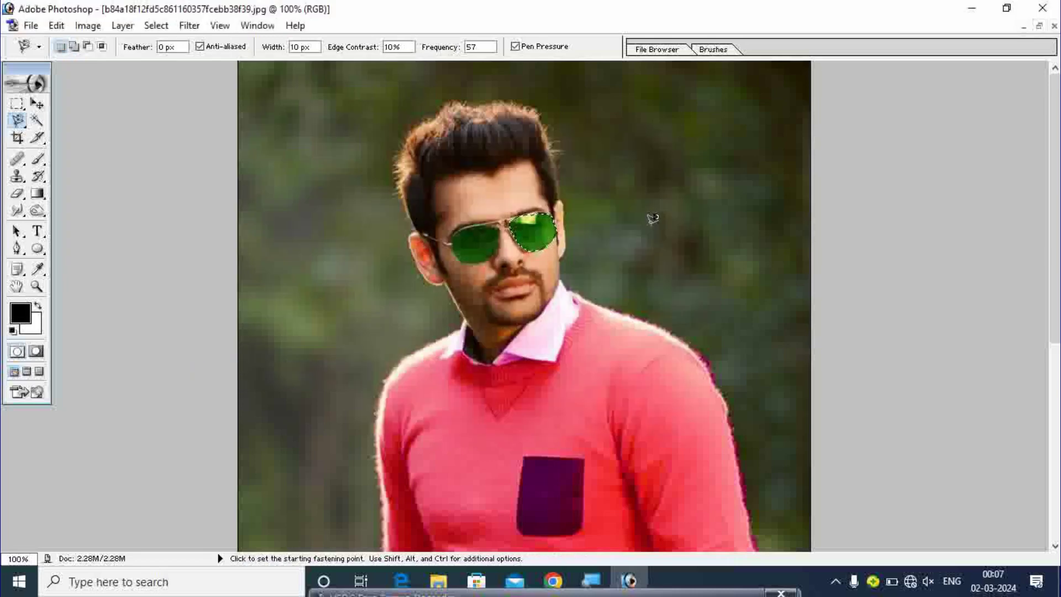
key(ctrl+d)
Reselect the right lens, turn on Proof Colors with Ctrl+Y, deselect, and zoom back out.
key(ctrl+plus)
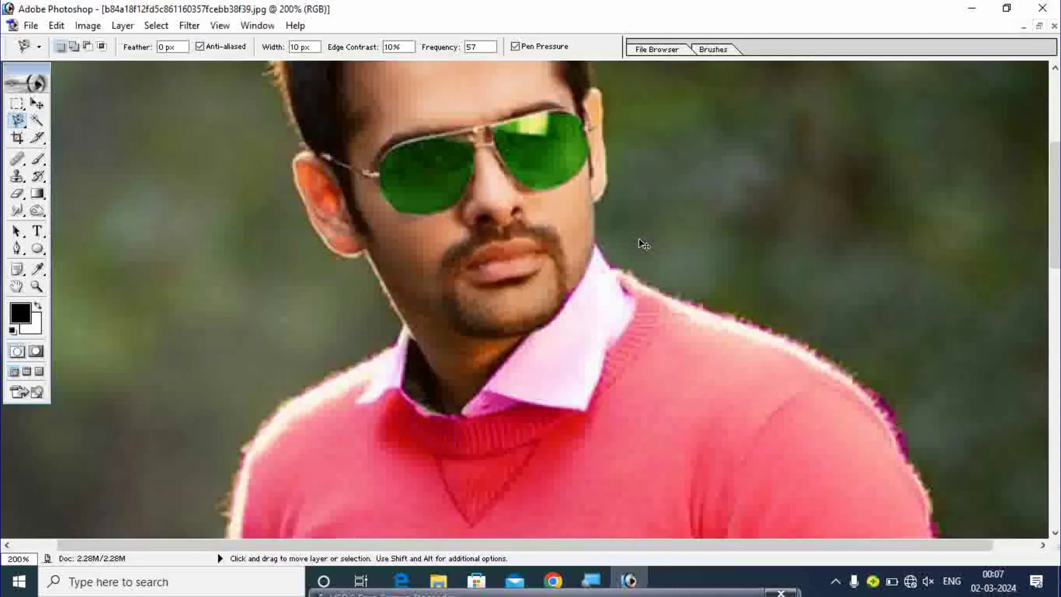
mouse_move(1055, 180)
mouse_down()
mouse_move(1058, 346)
mouse_move(1057, 158)
mouse_up()
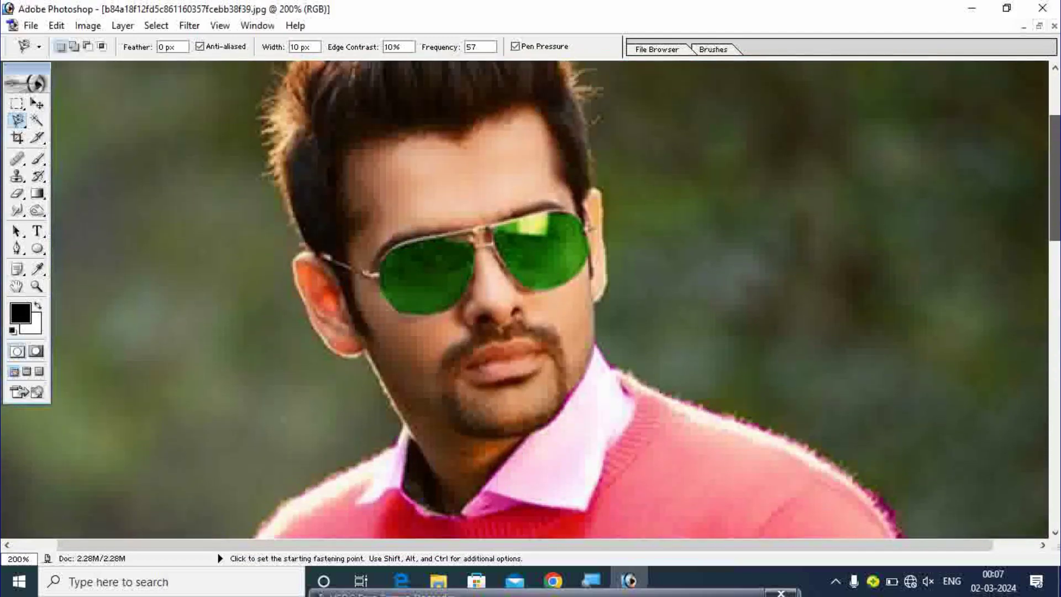
click(494, 218)
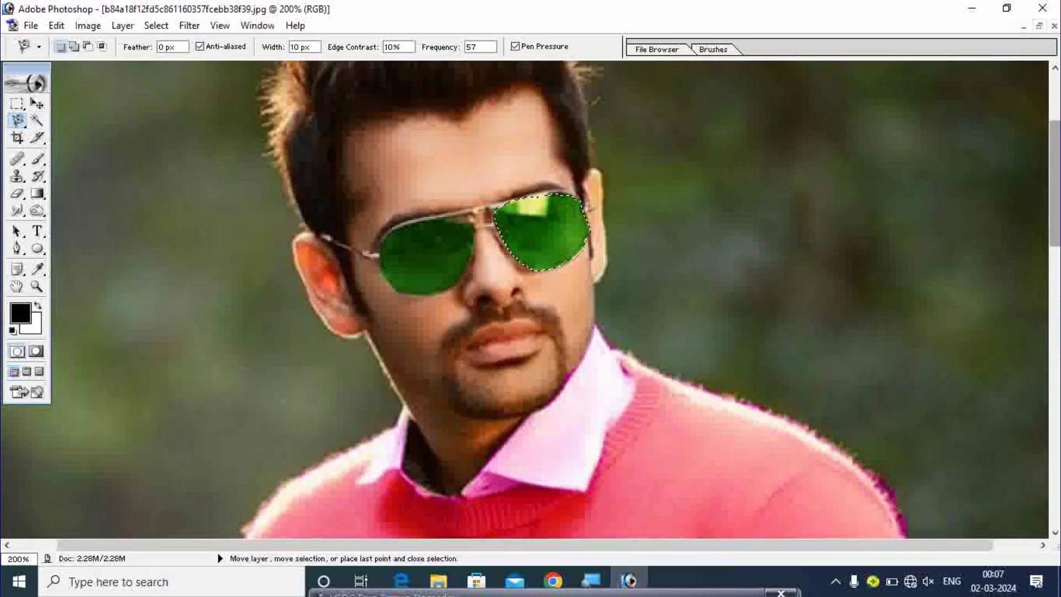
double_click(496, 222)
key(ctrl+y)
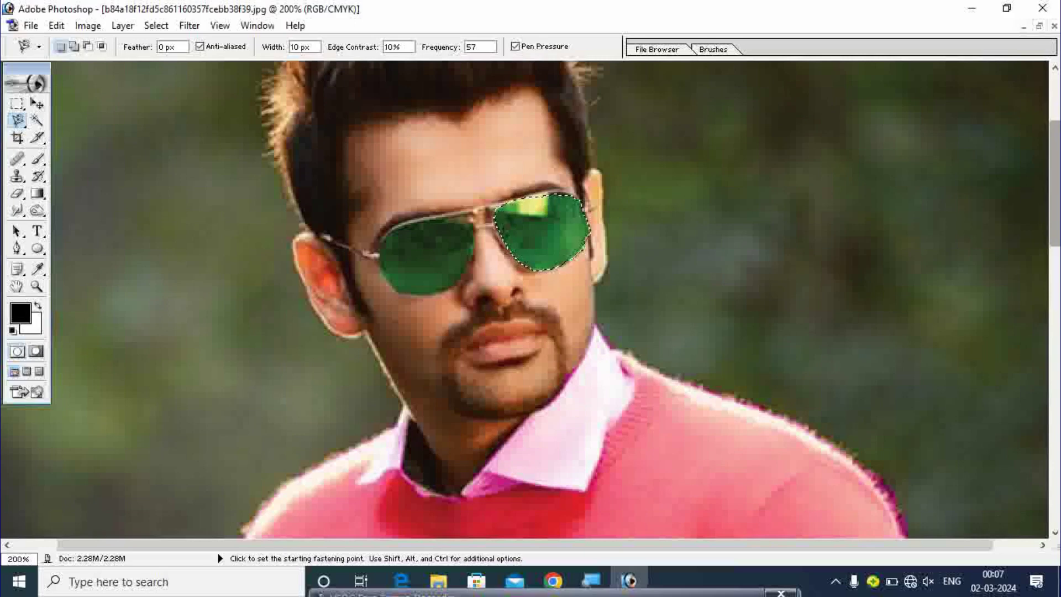
key(ctrl+d)
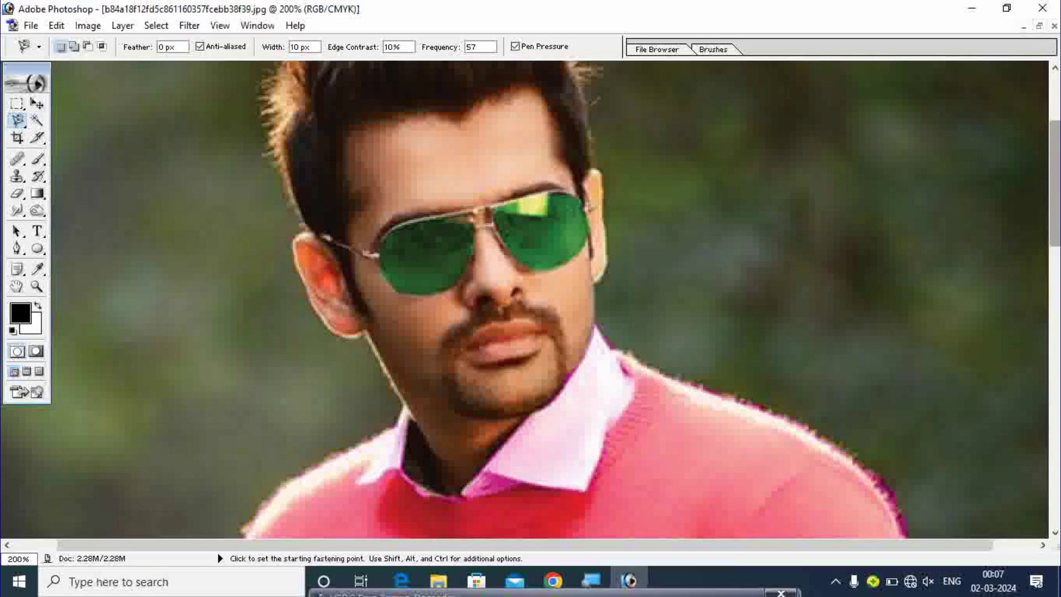
key(ctrl+minus)
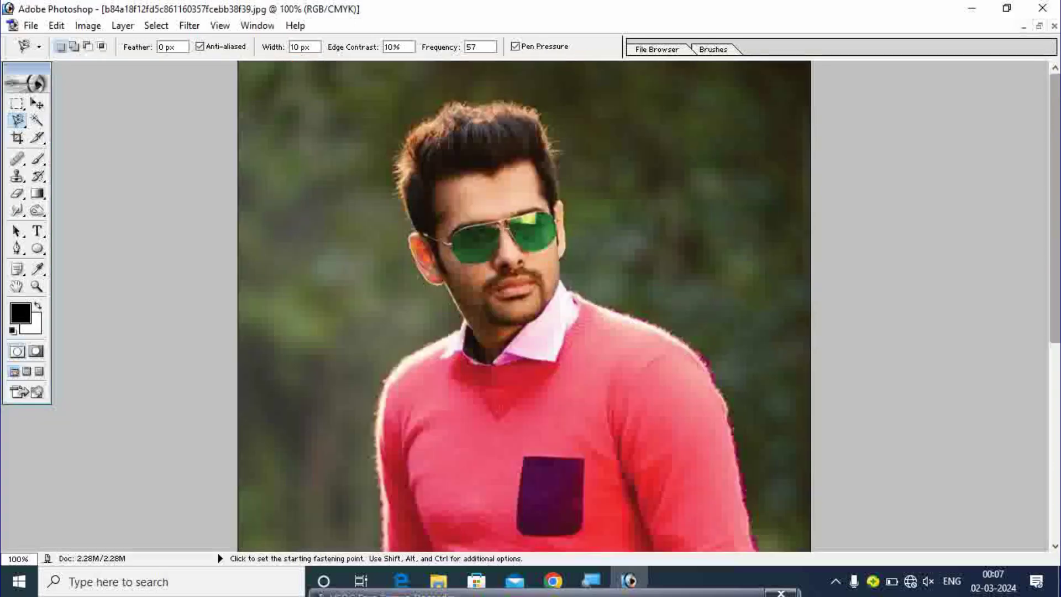
scroll(524, 307, down, 1)
Select the right-side cuff and tint it with More Yellow and More Green twice.
scroll(793, 239, down, 4)
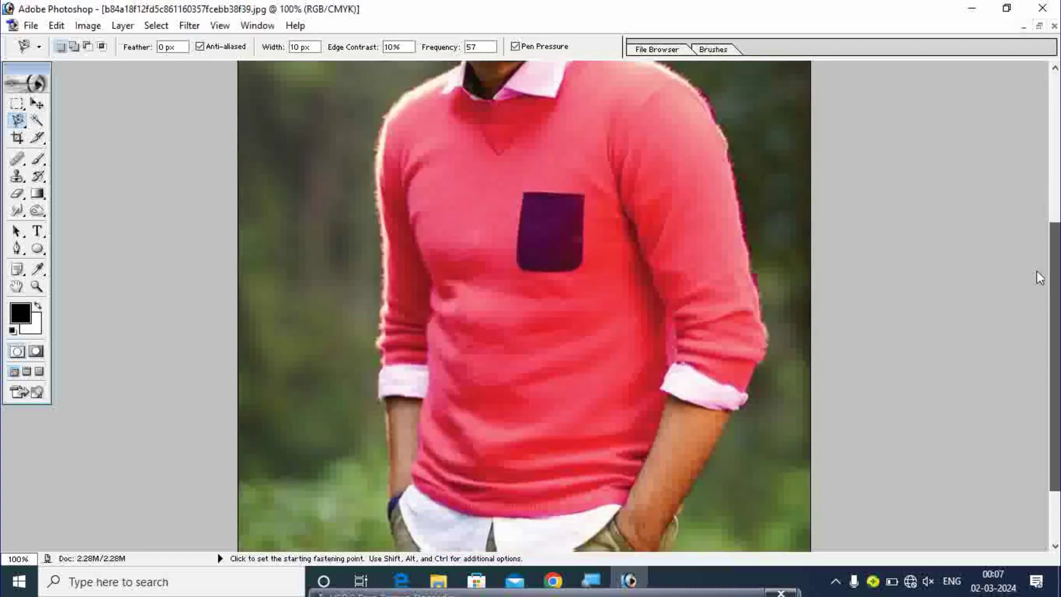
scroll(793, 239, down, 1)
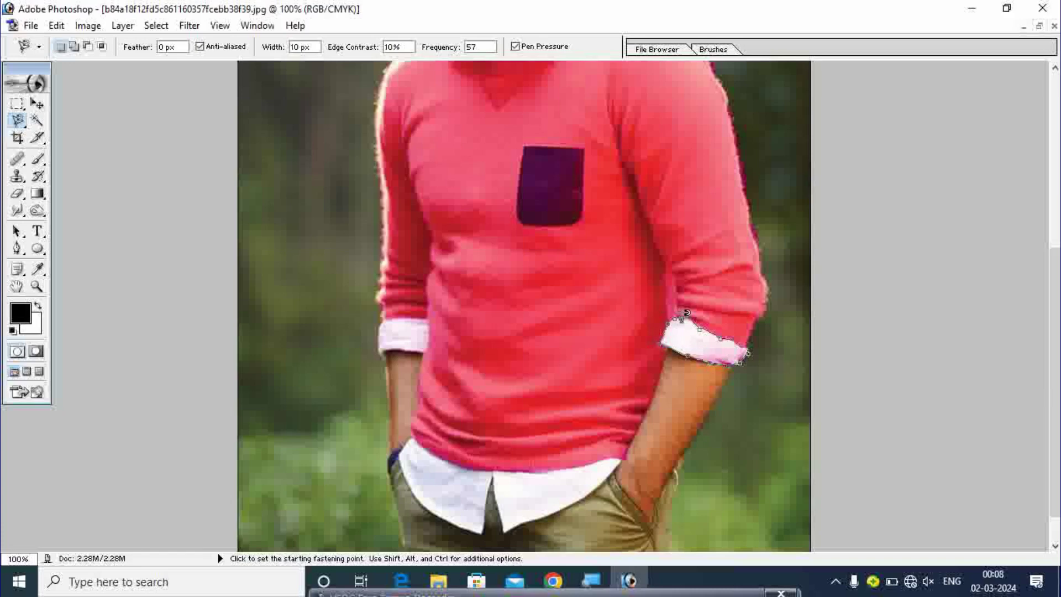
click(688, 310)
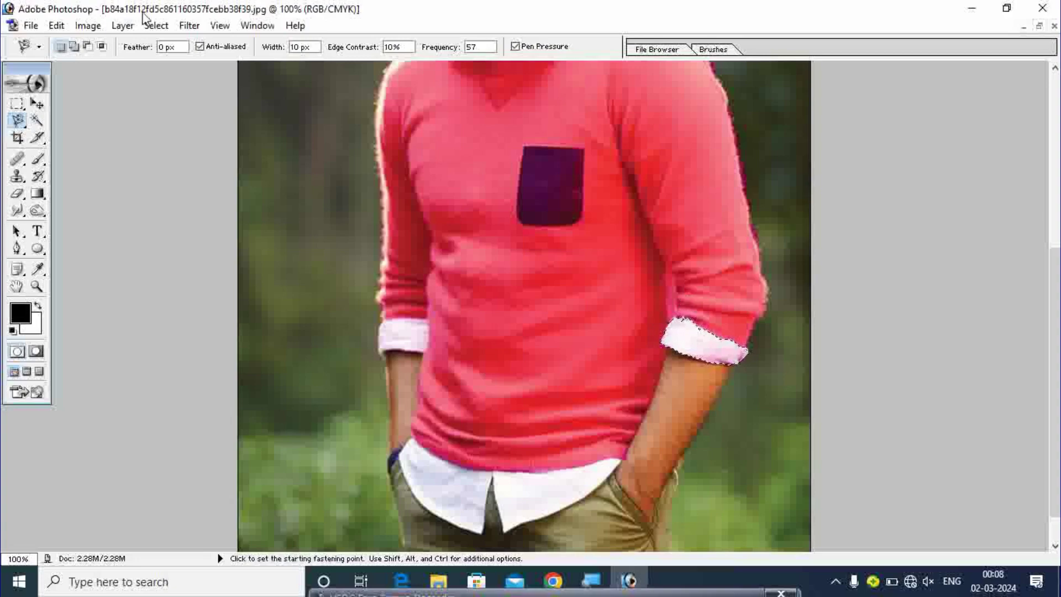
click(94, 26)
mouse_move(123, 65)
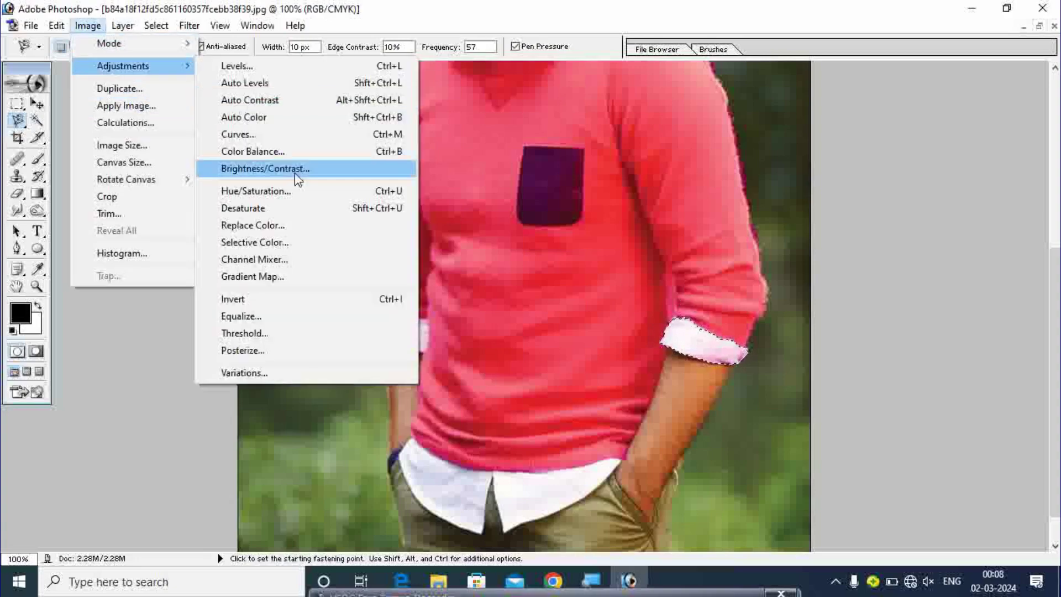
click(249, 376)
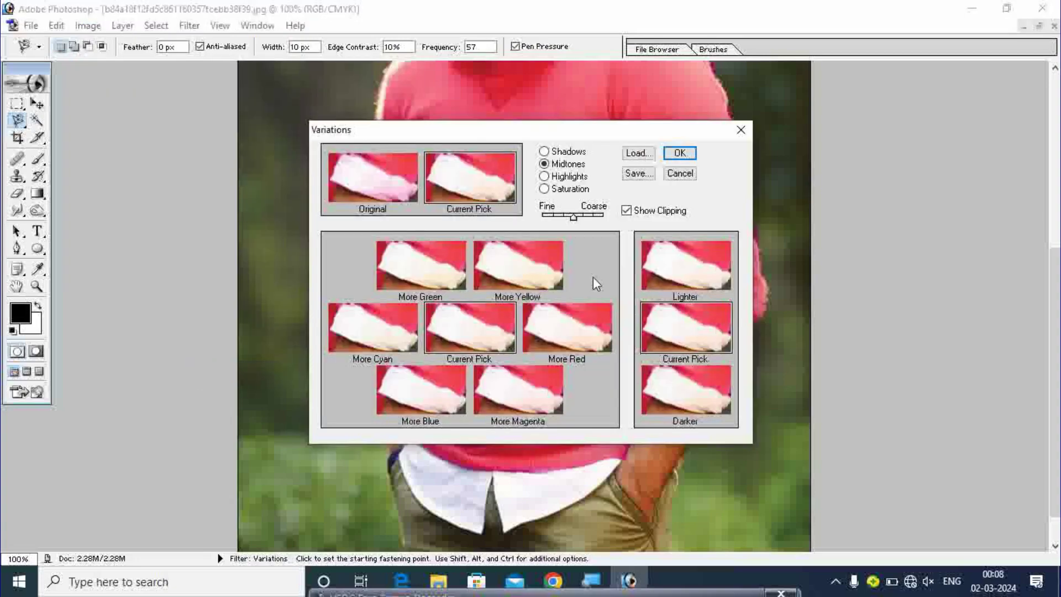
click(530, 269)
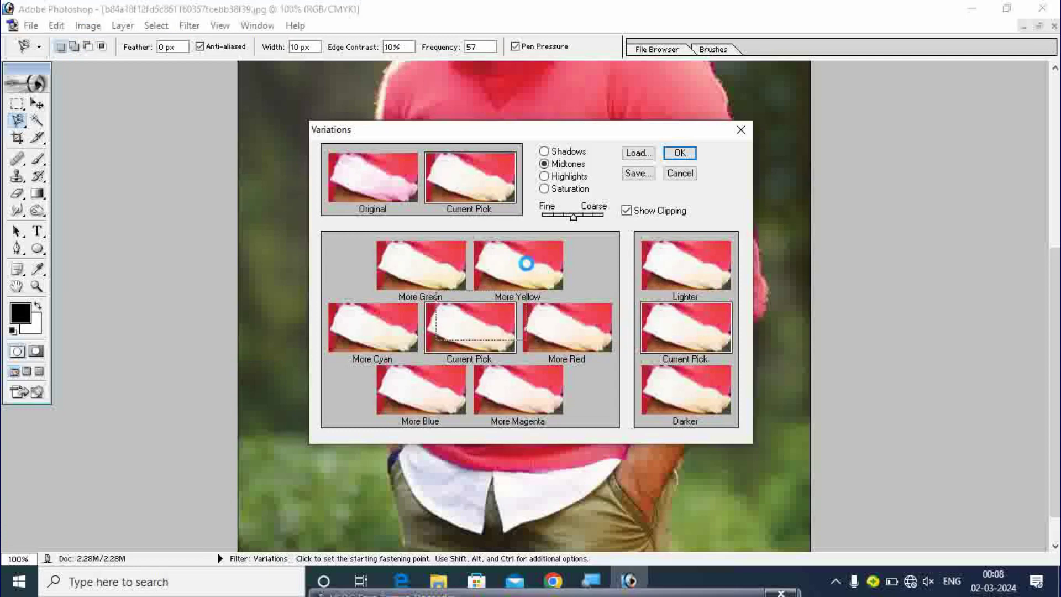
click(418, 271)
click(418, 270)
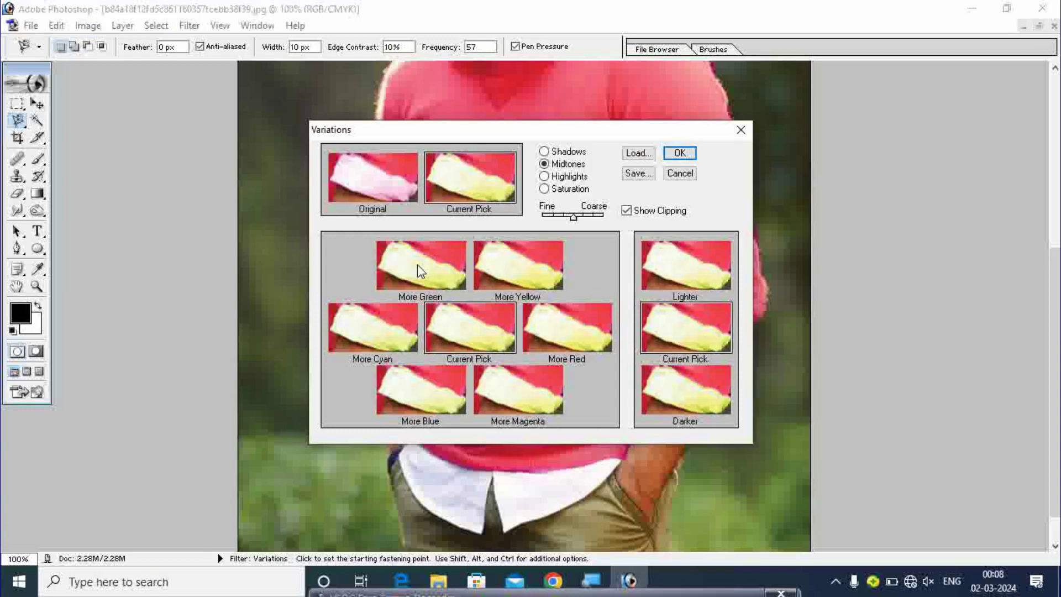
click(679, 154)
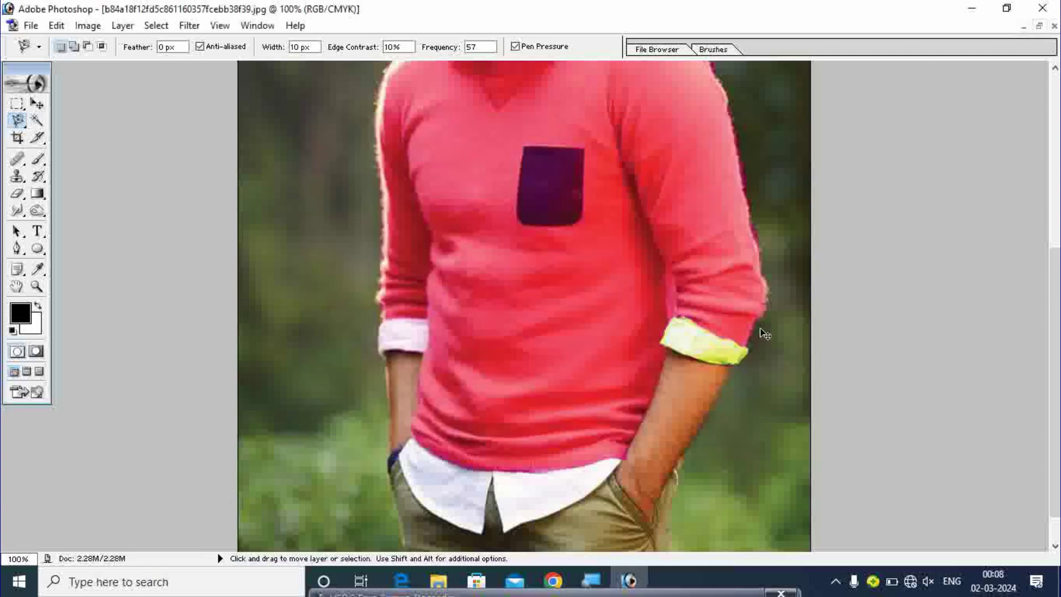
key(ctrl+d)
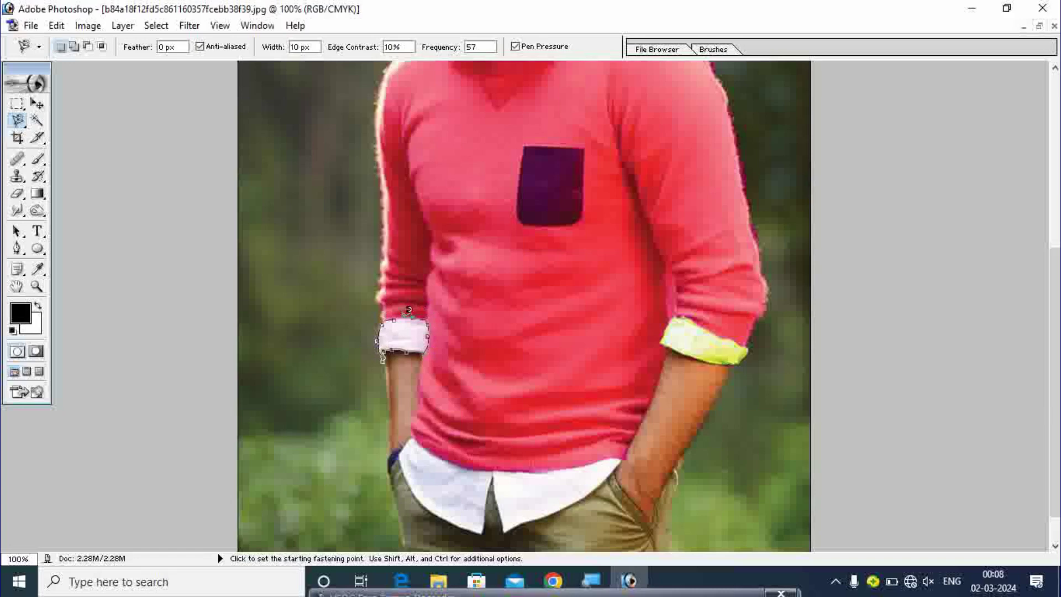
Select the left-side cuff, reapply the yellow-green Variations pick, deselect, and scroll up.
click(401, 316)
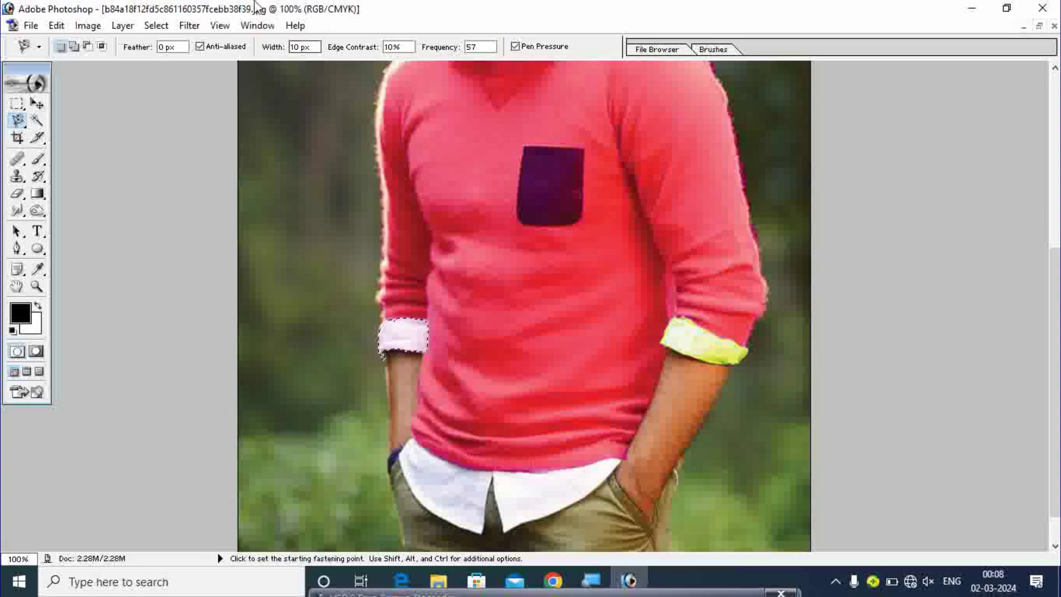
click(101, 26)
mouse_move(123, 66)
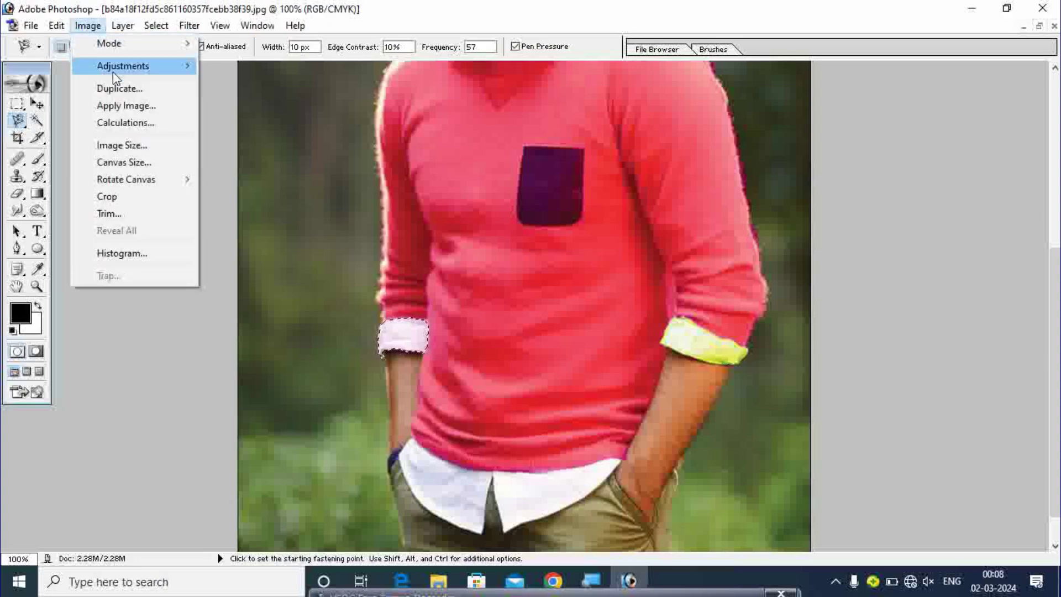
click(260, 373)
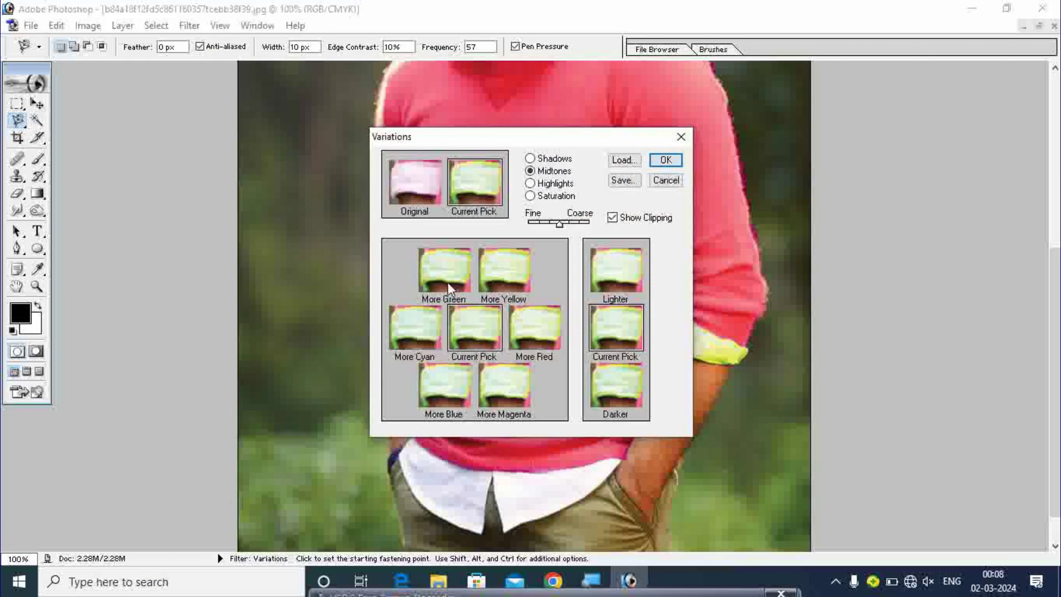
click(666, 160)
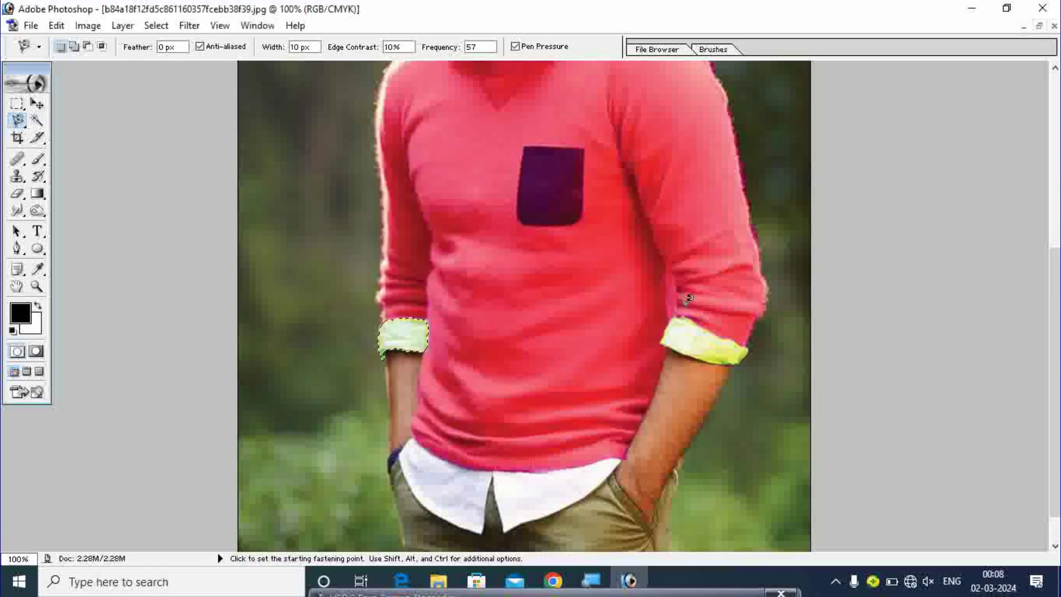
key(ctrl+d)
drag(1053, 300, 1050, 124)
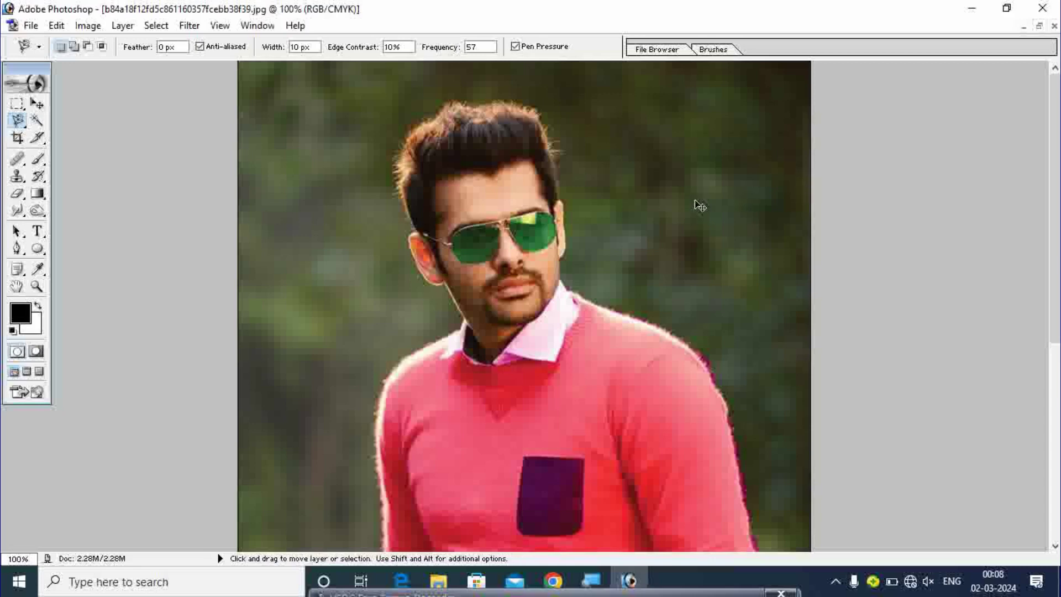
Raise the RGB curve midpoint to about 96/152 in Curves and apply it.
key(ctrl+m)
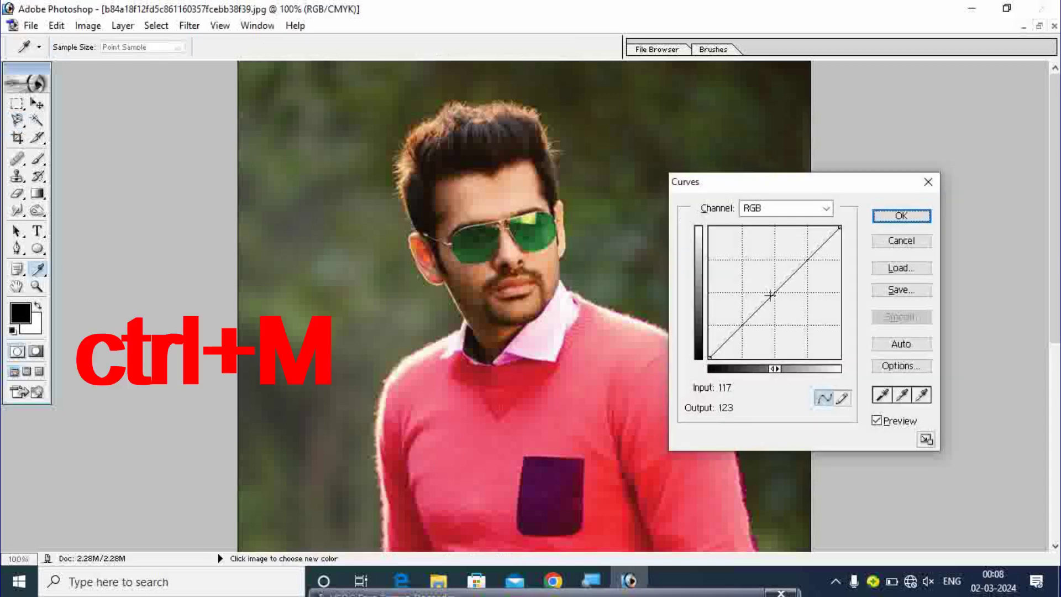
drag(769, 296, 759, 280)
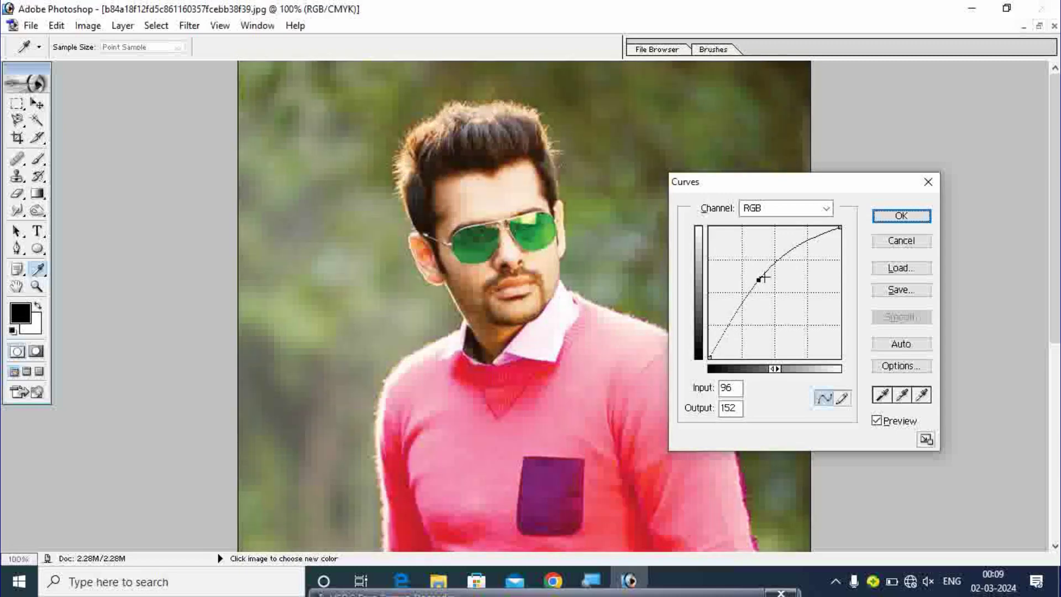
click(901, 215)
key(l)
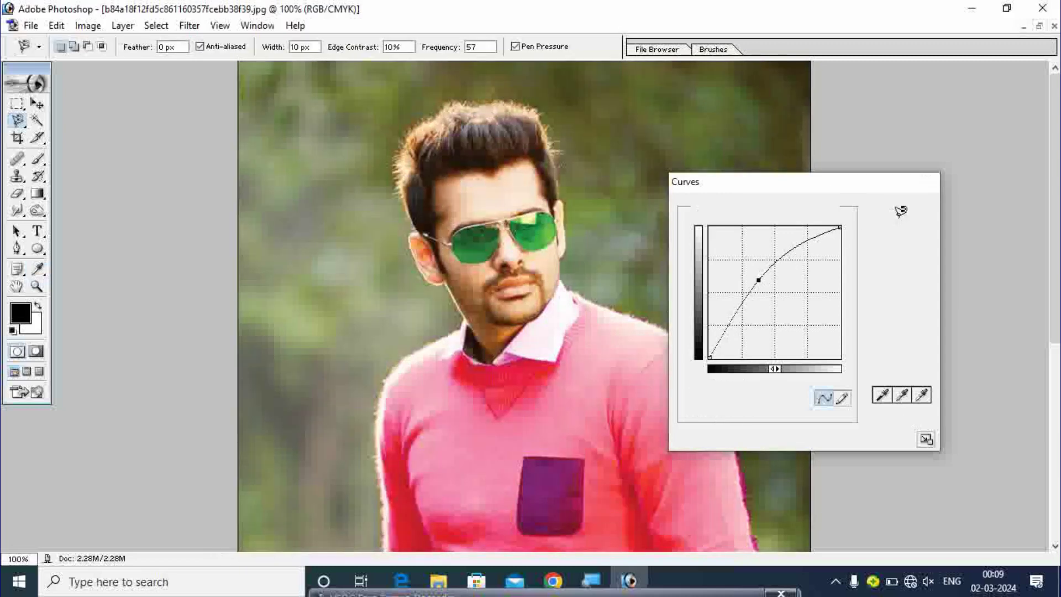
drag(1055, 183, 1043, 154)
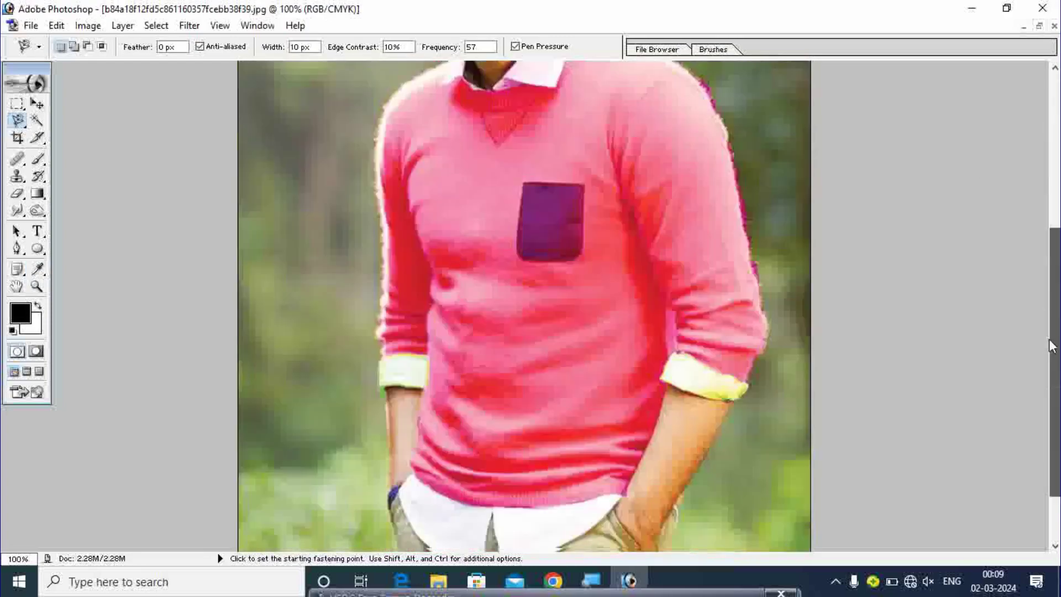